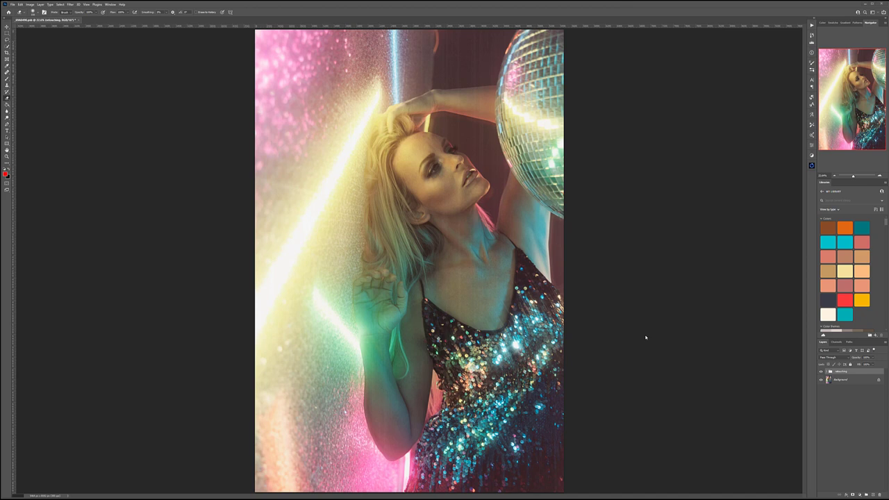
Step: Compare the photo with and without the retouching group and look over the filter options and the Oniric plugin
{"action": "left_click", "coordinate": [822, 372]}
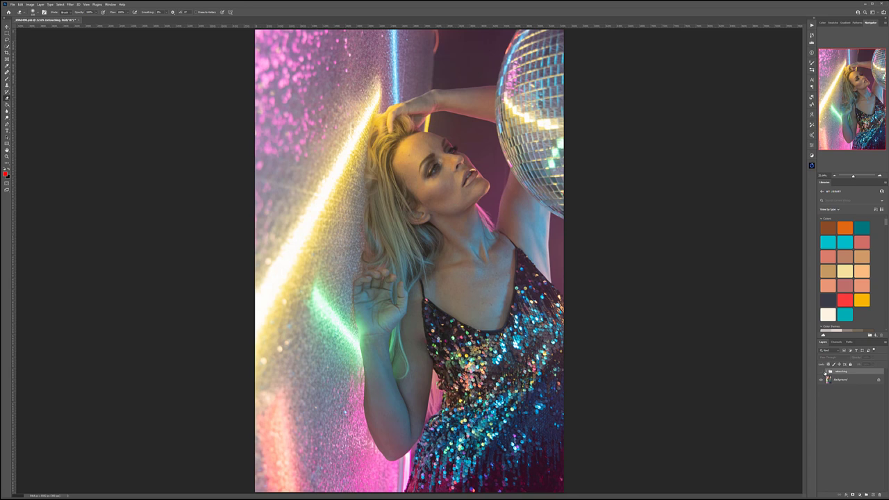
{"action": "left_click", "coordinate": [73, 4]}
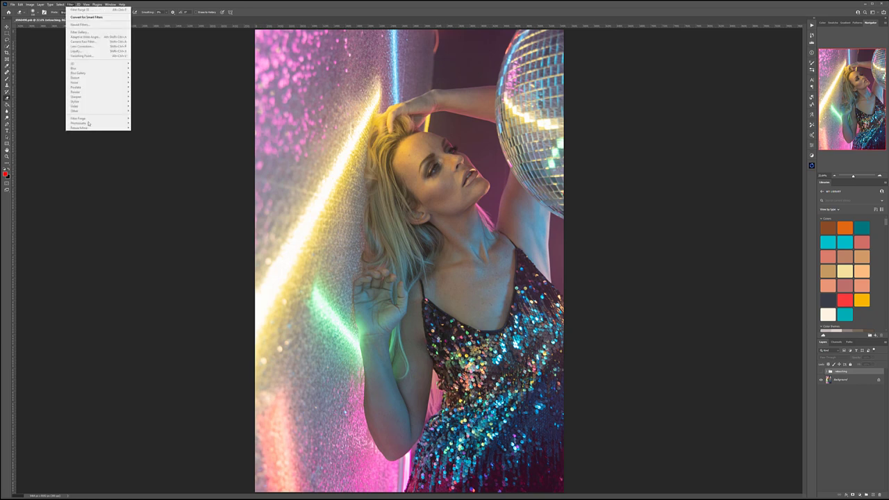
{"action": "left_click", "coordinate": [262, 8]}
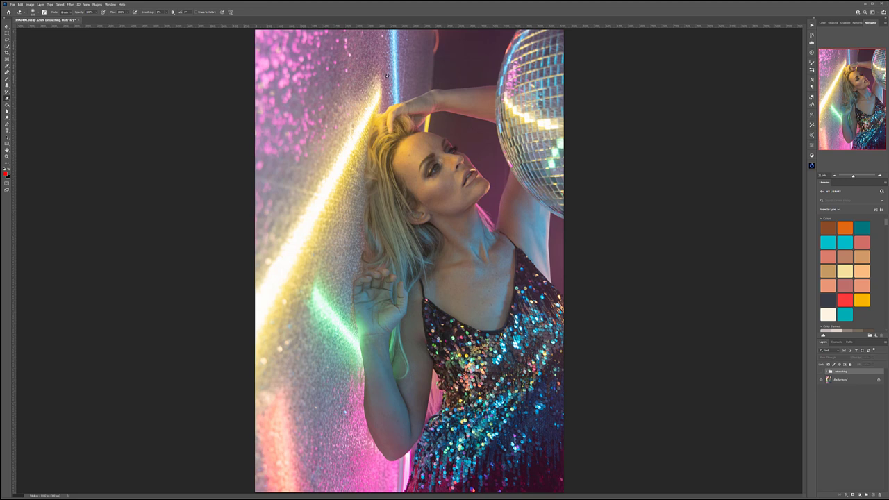
{"action": "left_click", "coordinate": [812, 165]}
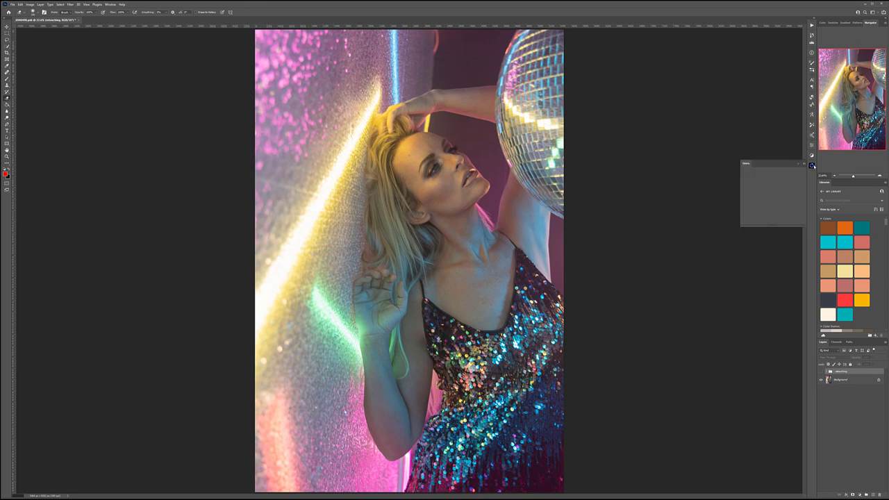
{"action": "key", "text": "b"}
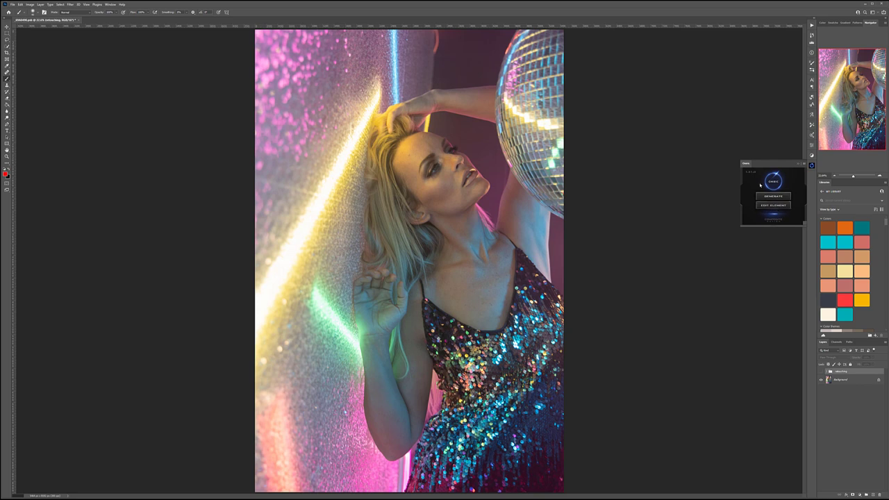
{"action": "left_click", "coordinate": [812, 166]}
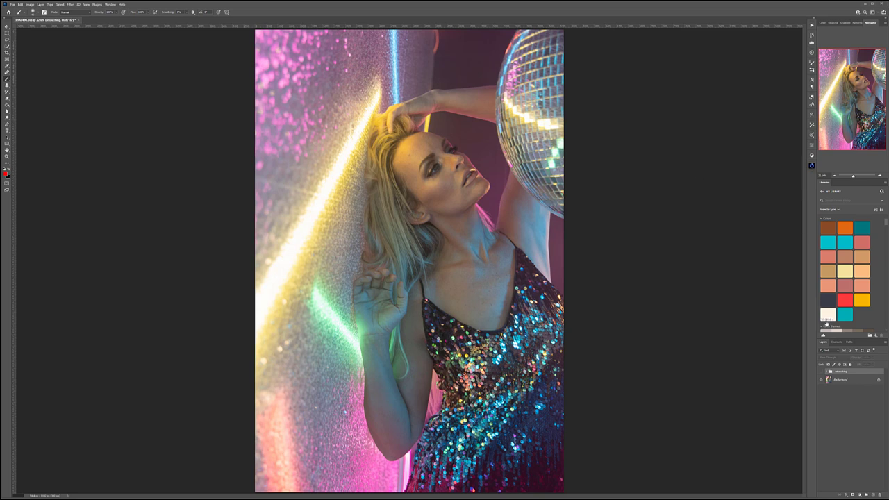
{"action": "left_click", "coordinate": [821, 372]}
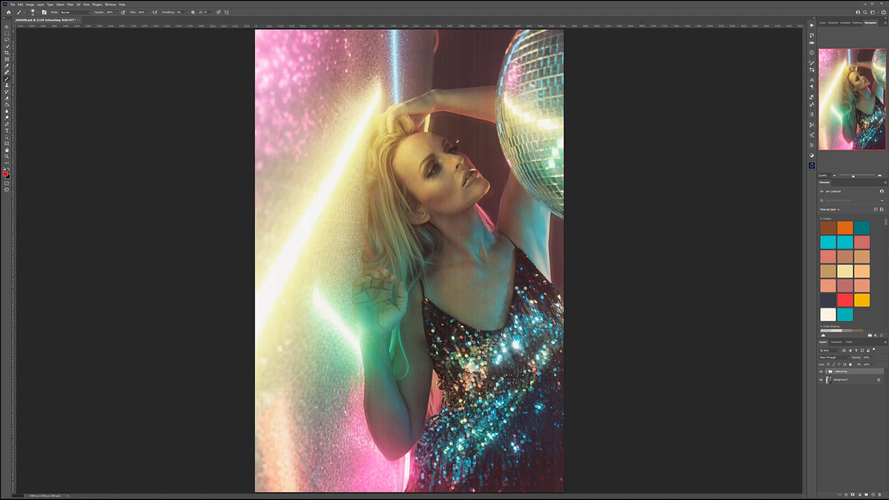
{"action": "left_click", "coordinate": [822, 372]}
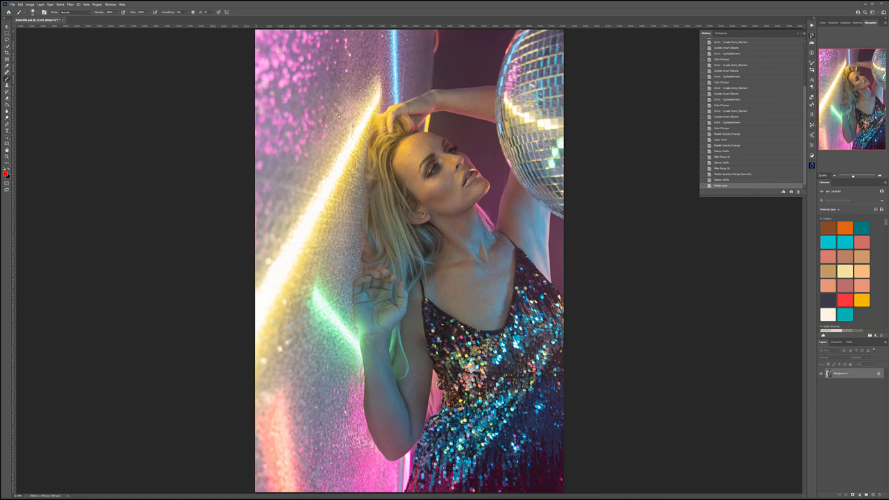
Step: Duplicate the Background layer and run Retouch4me Heal on the copy with sensitivity 100 and Make Mask enabled
{"action": "left_click_drag", "start_coordinate": [840, 374], "coordinate": [870, 494]}
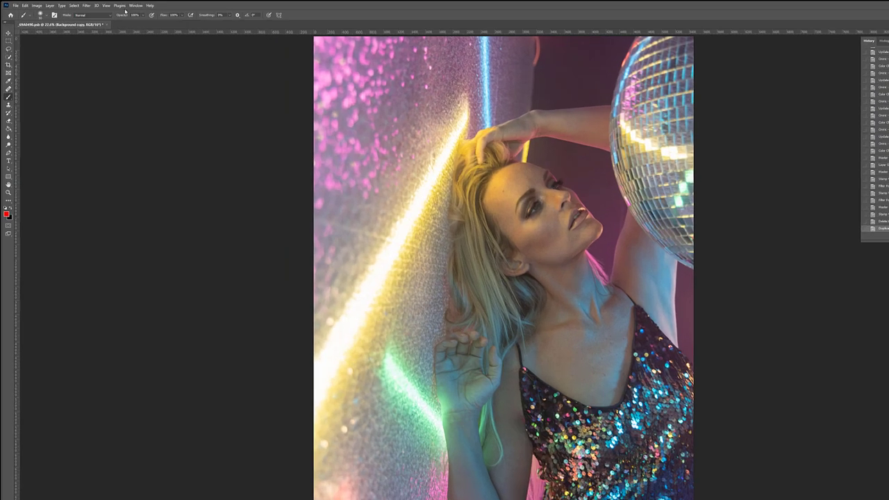
{"action": "left_click", "coordinate": [95, 4]}
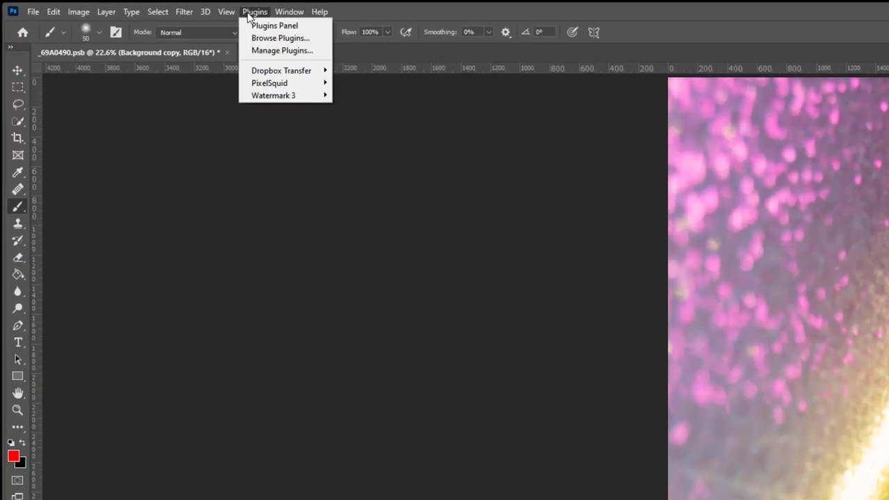
{"action": "mouse_move", "coordinate": [184, 12]}
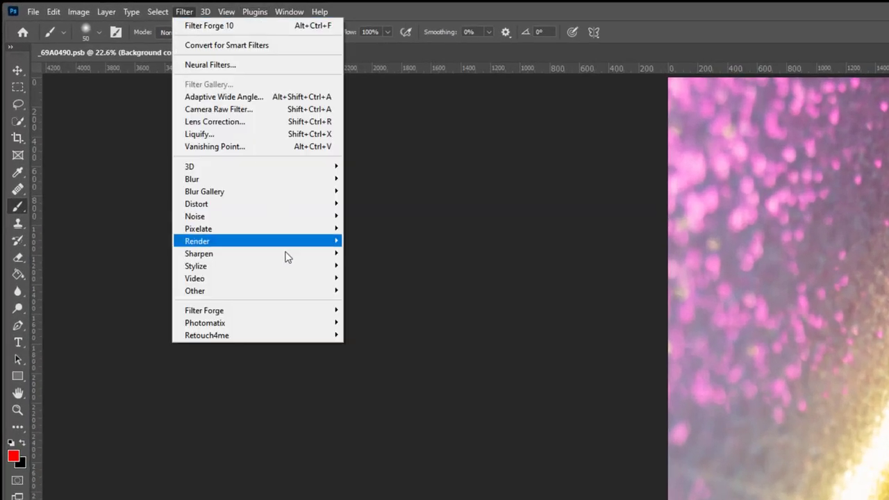
{"action": "mouse_move", "coordinate": [301, 336]}
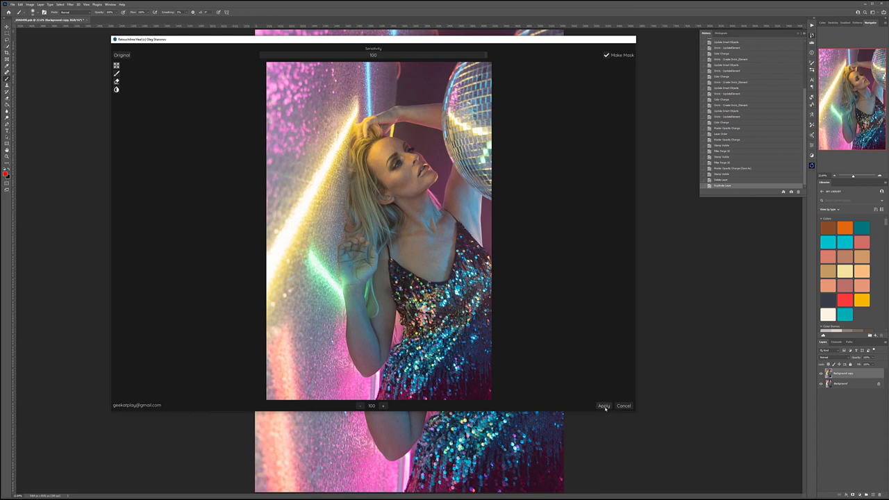
{"action": "left_click", "coordinate": [604, 405]}
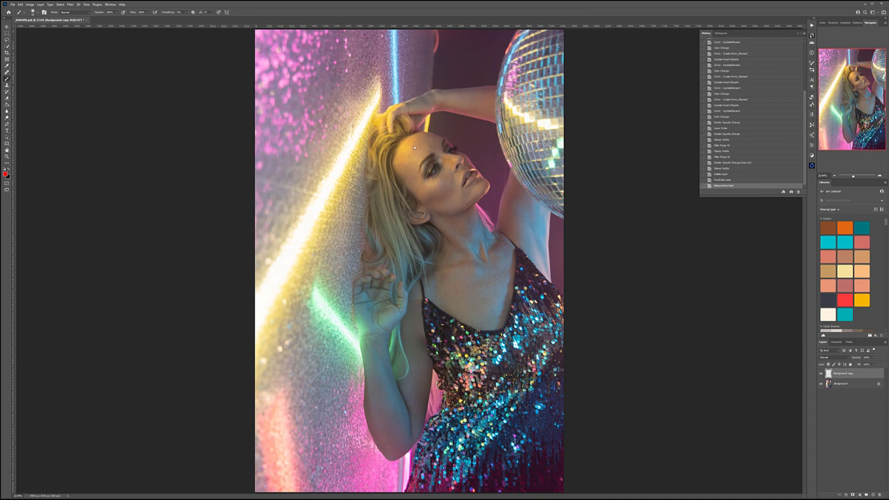
Step: Compare the woman's facial skin up close with and without the healing layer
{"action": "scroll", "coordinate": [414, 147], "scroll_direction": "up", "scroll_amount": 6}
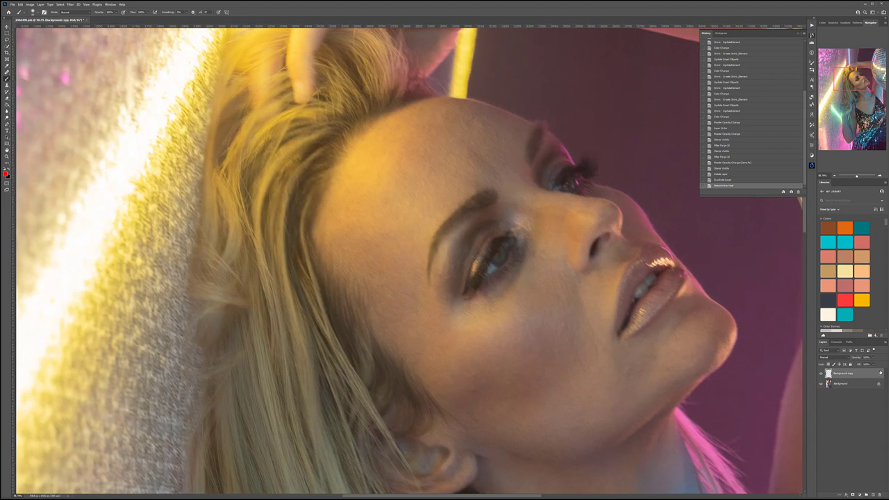
{"action": "key", "text": "ctrl+comma"}
{"action": "key", "text": "ctrl+comma"}
{"action": "key", "text": "ctrl+comma"}
{"action": "scroll", "coordinate": [548, 264], "scroll_direction": "down", "scroll_amount": 7}
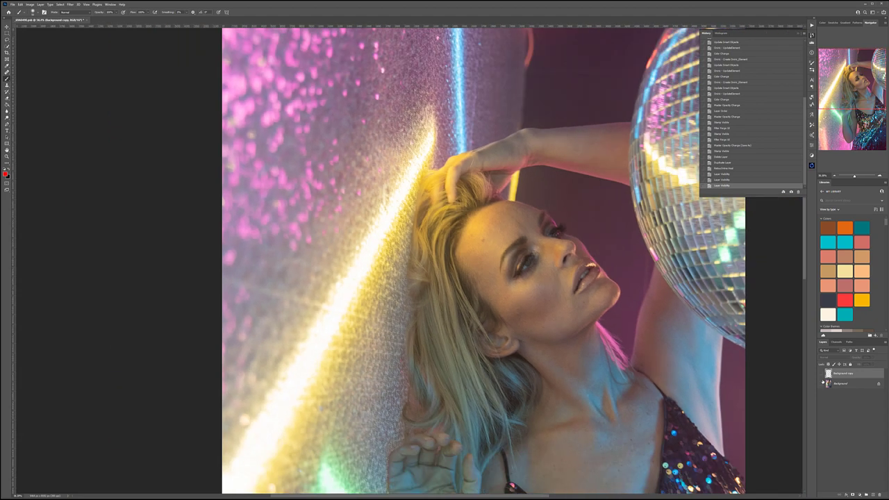
Step: Isolate the healing layer to examine its retouched spots, and compare it with the Background layer shown and hidden
{"action": "left_click", "coordinate": [821, 384]}
{"action": "left_click", "coordinate": [821, 373]}
{"action": "scroll", "coordinate": [601, 251], "scroll_direction": "down", "scroll_amount": 1}
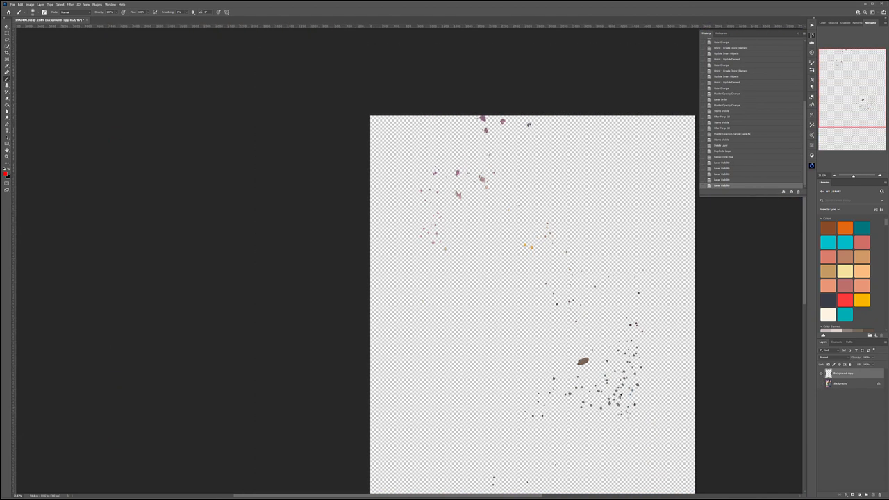
{"action": "key", "text": "ctrl+0"}
{"action": "scroll", "coordinate": [625, 333], "scroll_direction": "up", "scroll_amount": 3}
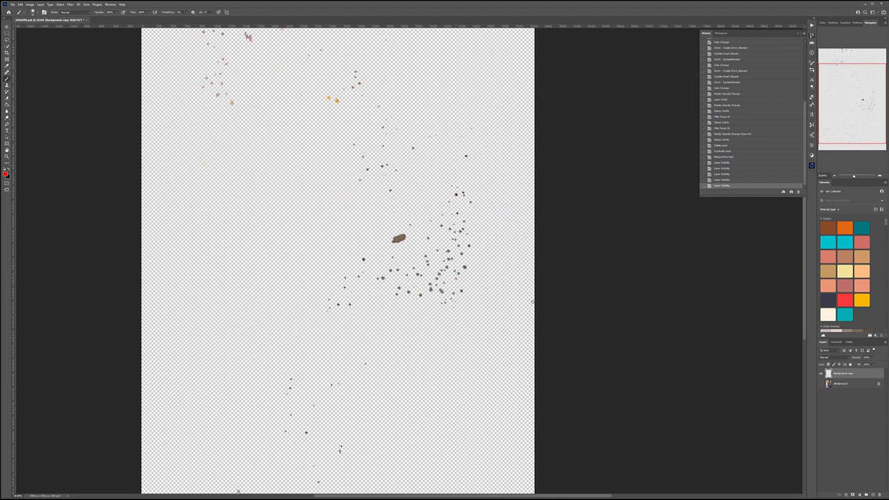
{"action": "left_click", "coordinate": [821, 383]}
{"action": "left_click", "coordinate": [821, 384]}
{"action": "left_click", "coordinate": [821, 383]}
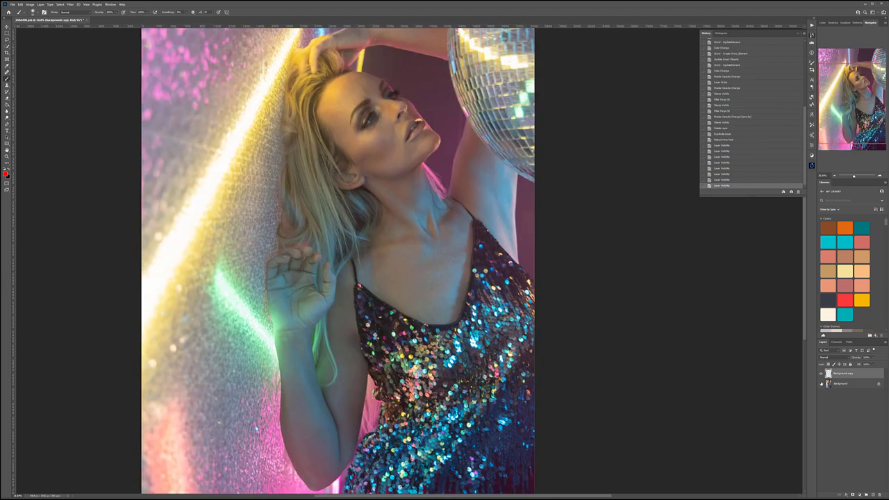
{"action": "left_click", "coordinate": [821, 383]}
{"action": "left_click", "coordinate": [822, 384]}
{"action": "scroll", "coordinate": [379, 178], "scroll_direction": "down", "scroll_amount": 2}
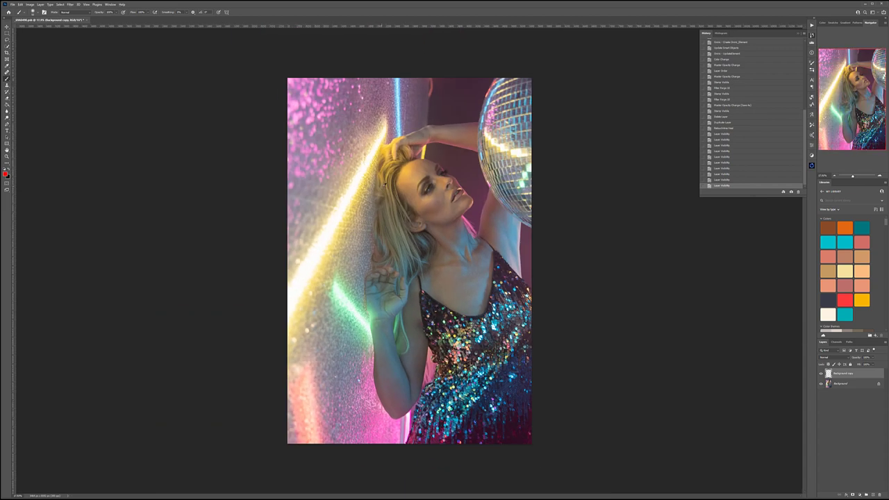
Step: Rename the Background copy layer as retouching
{"action": "scroll", "coordinate": [488, 214], "scroll_direction": "up", "scroll_amount": 2}
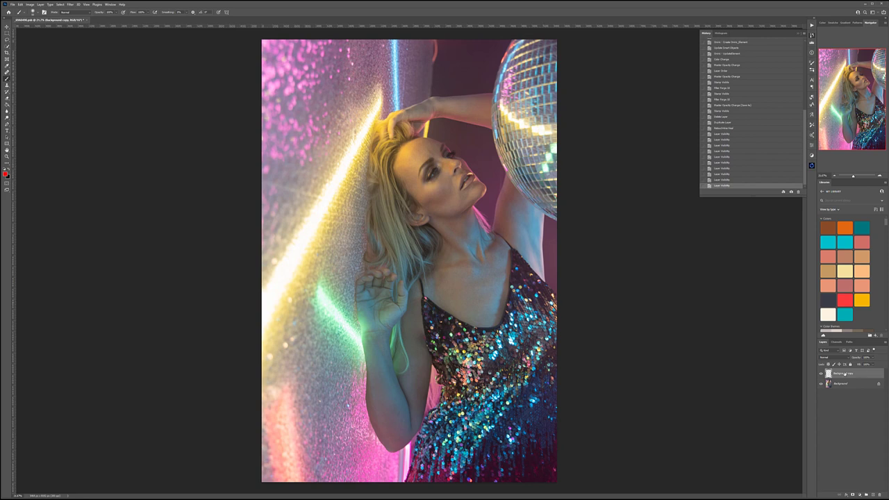
{"action": "type", "text": "DB"}
{"action": "key", "text": "Return"}
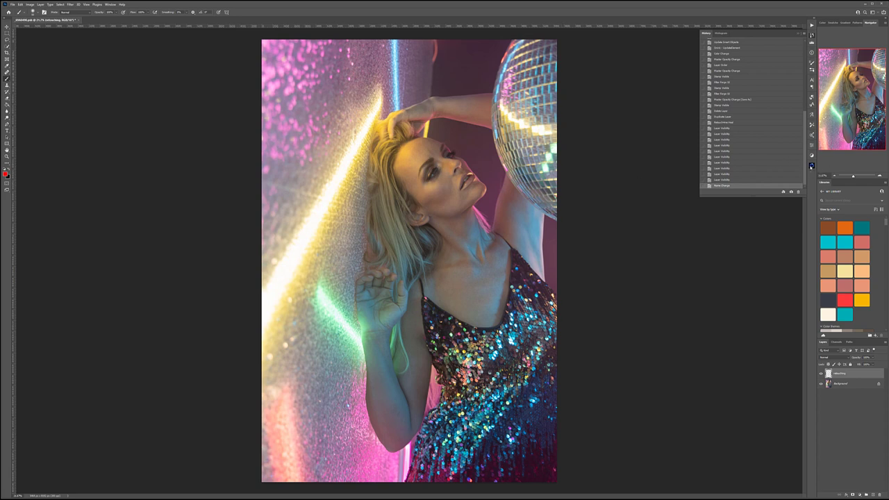
Step: Generate an Oniric Diffuse glow and set its threshold to 0.28 while checking the affected highlights in X-ray view
{"action": "left_click", "coordinate": [813, 165]}
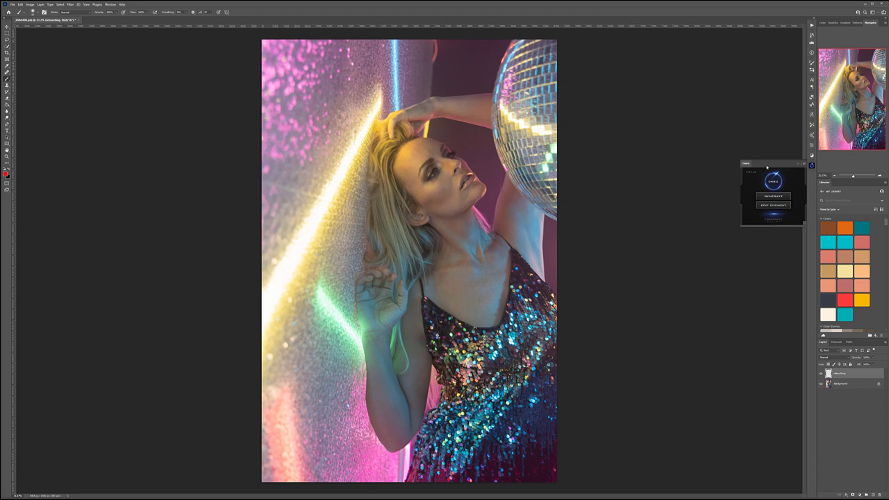
{"action": "left_click", "coordinate": [778, 197]}
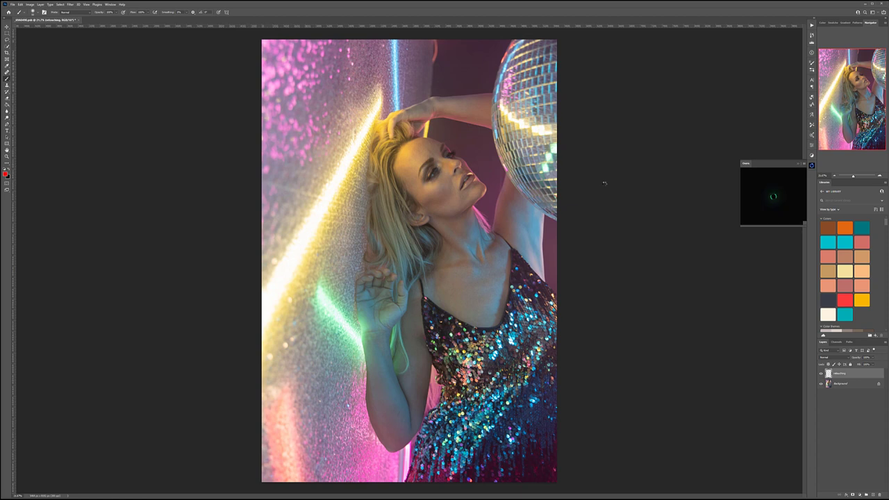
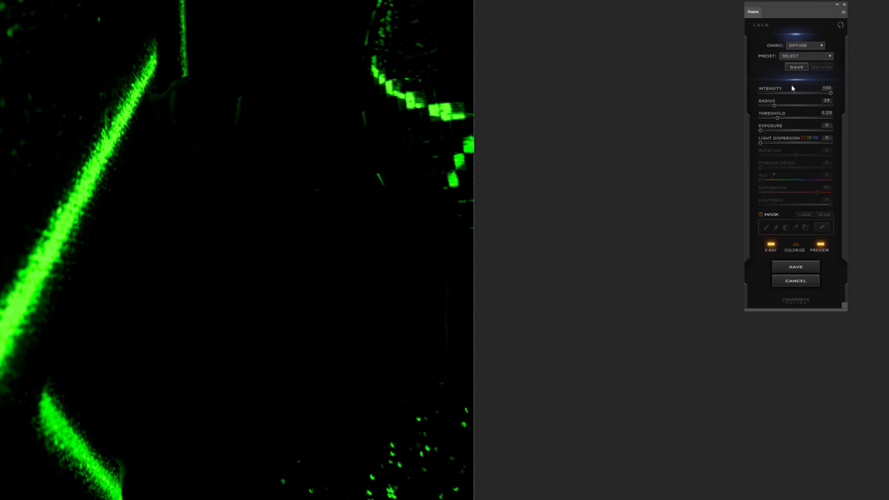
{"action": "left_click_drag", "start_coordinate": [781, 120], "coordinate": [804, 118]}
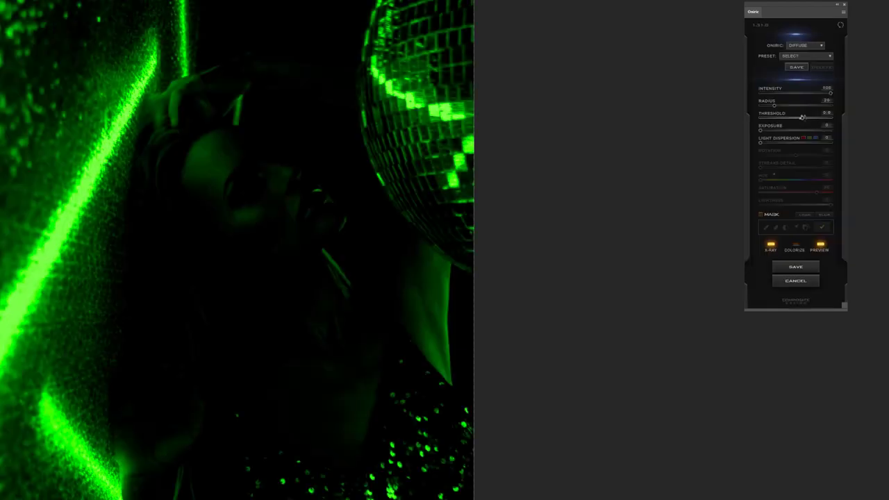
{"action": "left_click_drag", "start_coordinate": [804, 119], "coordinate": [781, 121]}
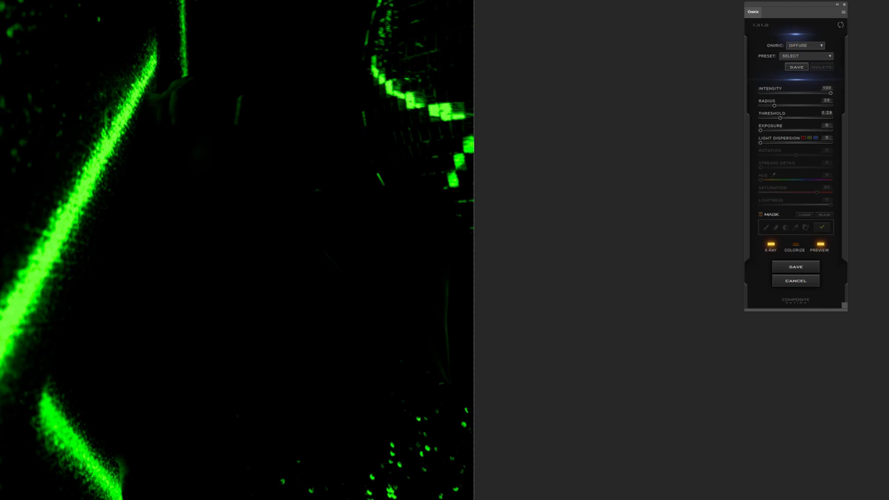
{"action": "left_click", "coordinate": [773, 248]}
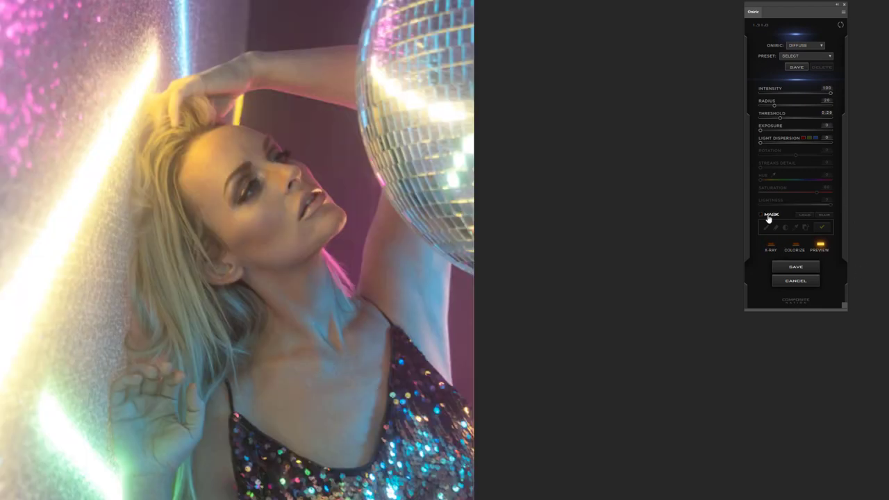
Step: Paint and apply a glow mask over the long yellow neon light, the nearby fingers and hair, and the yellow disco ball reflection
{"action": "left_click", "coordinate": [764, 215]}
{"action": "left_click", "coordinate": [765, 228]}
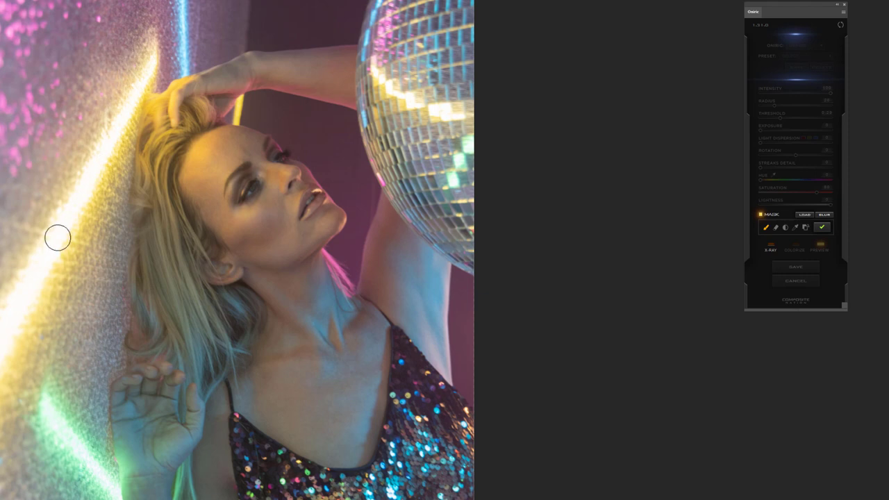
{"action": "mouse_move", "coordinate": [153, 61]}
{"action": "left_mouse_down"}
{"action": "mouse_move", "coordinate": [30, 284]}
{"action": "mouse_move", "coordinate": [3, 356]}
{"action": "left_mouse_up"}
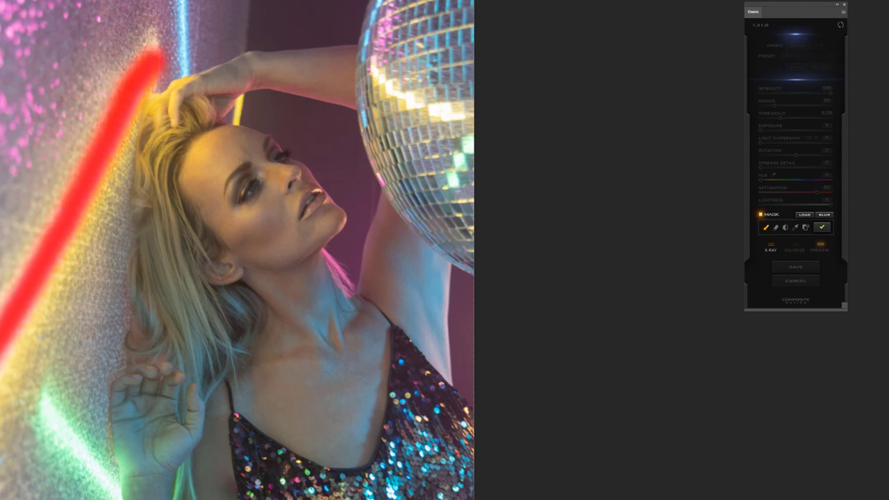
{"action": "mouse_move", "coordinate": [150, 66]}
{"action": "left_mouse_down"}
{"action": "mouse_move", "coordinate": [12, 314]}
{"action": "mouse_move", "coordinate": [4, 394]}
{"action": "left_mouse_up"}
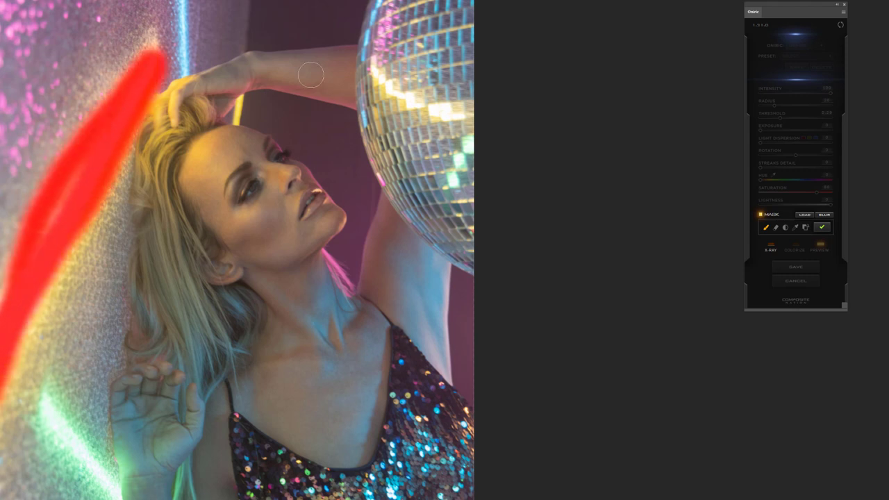
{"action": "mouse_move", "coordinate": [191, 85]}
{"action": "left_mouse_down"}
{"action": "mouse_move", "coordinate": [175, 90]}
{"action": "mouse_move", "coordinate": [148, 124]}
{"action": "left_mouse_up"}
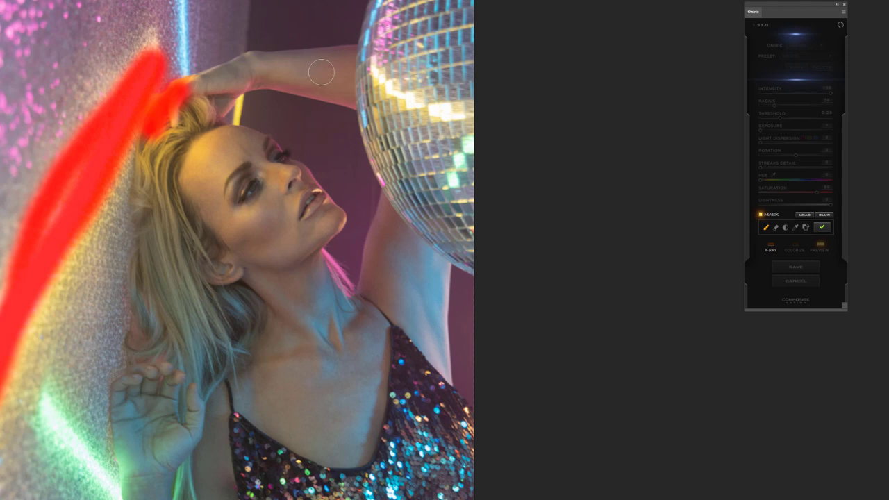
{"action": "mouse_move", "coordinate": [375, 69]}
{"action": "left_mouse_down"}
{"action": "mouse_move", "coordinate": [425, 110]}
{"action": "mouse_move", "coordinate": [464, 117]}
{"action": "left_mouse_up"}
{"action": "mouse_move", "coordinate": [247, 102]}
{"action": "left_mouse_down"}
{"action": "mouse_move", "coordinate": [243, 121]}
{"action": "mouse_move", "coordinate": [238, 101]}
{"action": "left_mouse_up"}
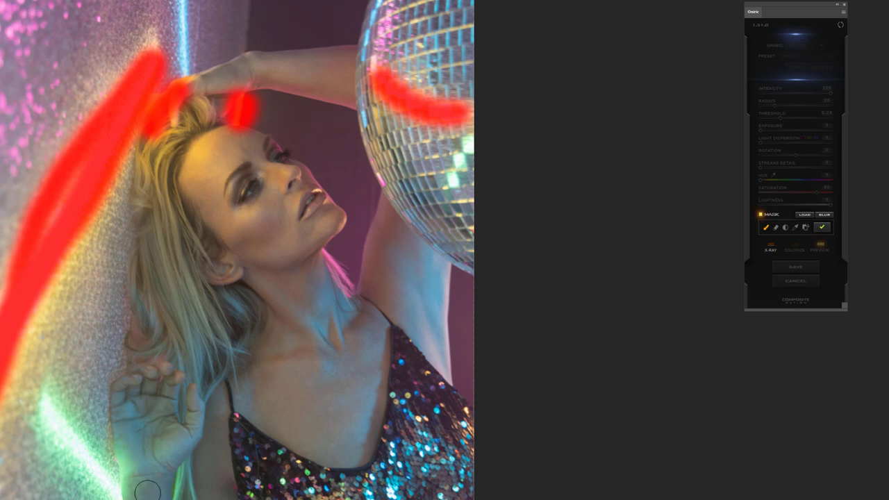
{"action": "left_click", "coordinate": [824, 229]}
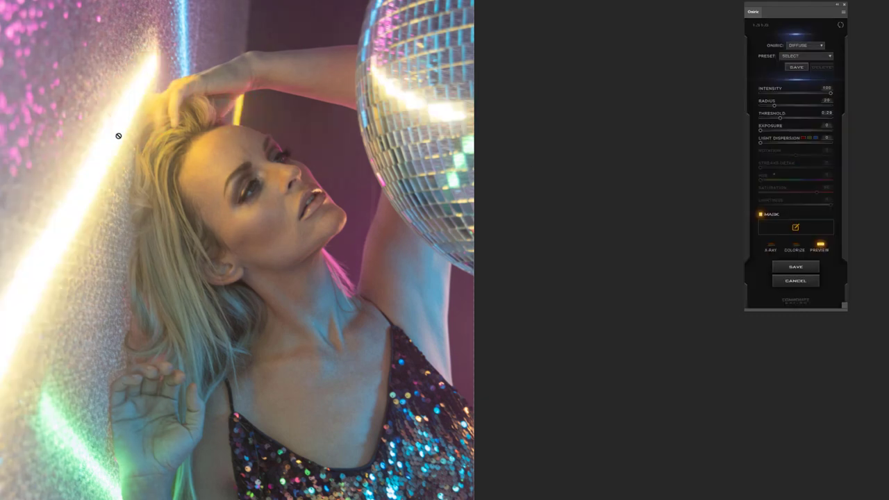
Step: Colorize the masked glow and set its hue to 27
{"action": "left_click", "coordinate": [796, 246]}
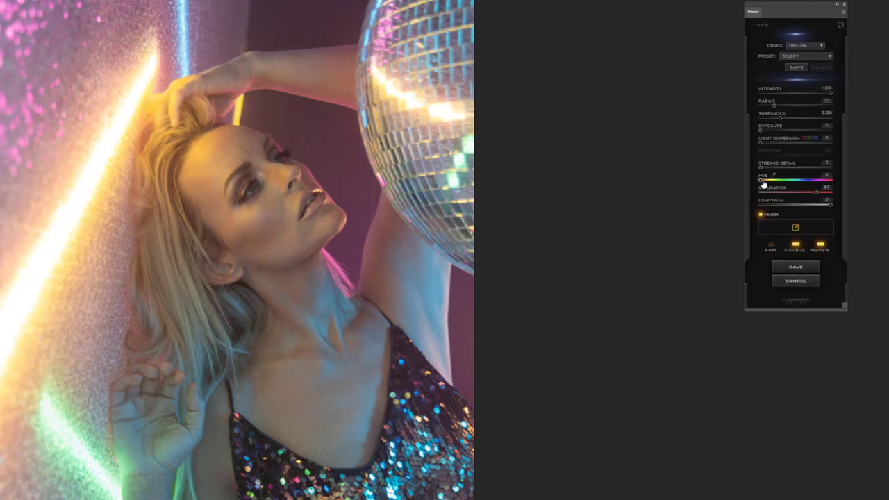
{"action": "left_click_drag", "start_coordinate": [763, 182], "coordinate": [767, 183]}
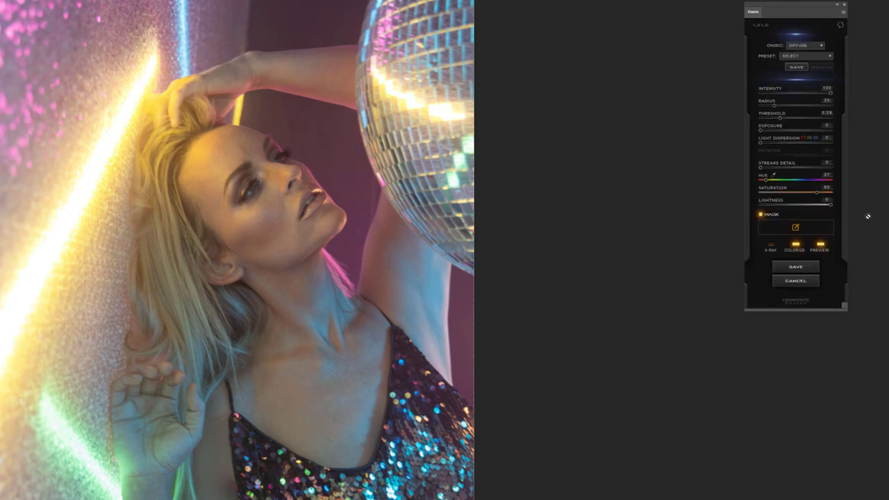
Step: Raise the yellow glow's saturation slightly and compare the image with and without the effect preview
{"action": "left_click_drag", "start_coordinate": [816, 198], "coordinate": [826, 196]}
{"action": "left_click", "coordinate": [821, 245]}
{"action": "left_click", "coordinate": [821, 245]}
{"action": "left_click", "coordinate": [821, 245]}
{"action": "left_click", "coordinate": [821, 245]}
{"action": "left_click", "coordinate": [820, 245]}
{"action": "left_click", "coordinate": [821, 245]}
{"action": "left_click", "coordinate": [821, 246]}
{"action": "left_click", "coordinate": [821, 245]}
Step: Increase the glow's radius moderately above 20 and save the Oniric element as yellow
{"action": "left_click_drag", "start_coordinate": [783, 107], "coordinate": [801, 108]}
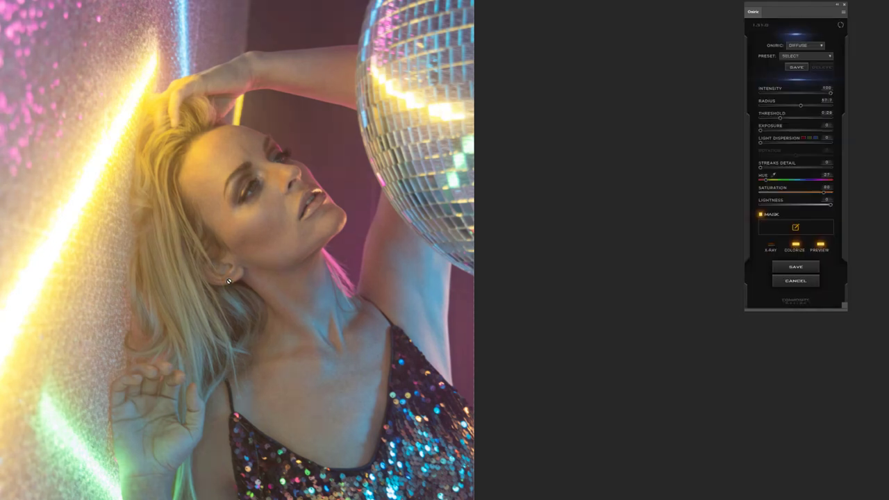
{"action": "left_click_drag", "start_coordinate": [801, 104], "coordinate": [791, 107]}
{"action": "left_click", "coordinate": [795, 267]}
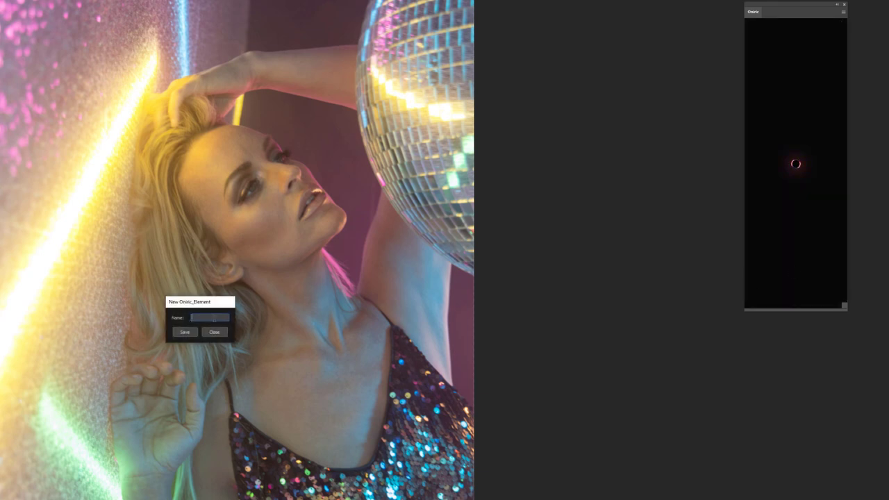
{"action": "type", "text": "yellow"}
{"action": "left_click", "coordinate": [193, 333]}
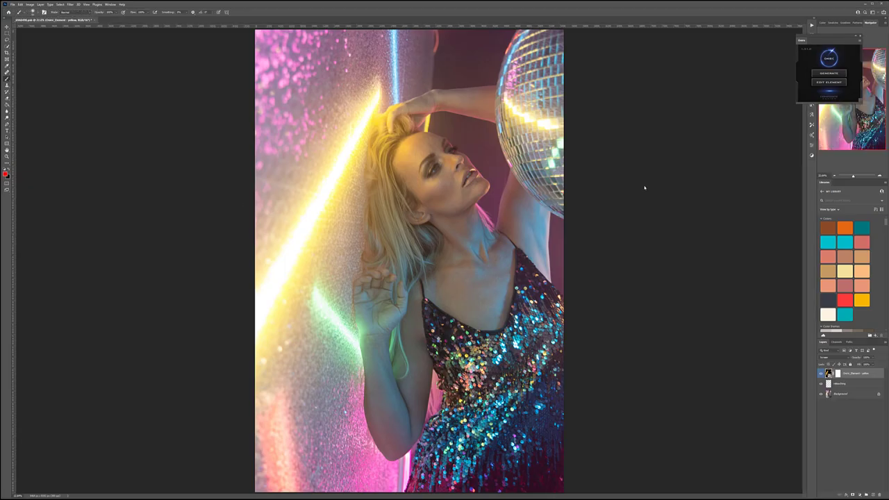
Step: Inspect the yellow Oniric element's source document by toggling its mask and range layers' visibility, and close it
{"action": "left_click_drag", "start_coordinate": [833, 40], "coordinate": [750, 64]}
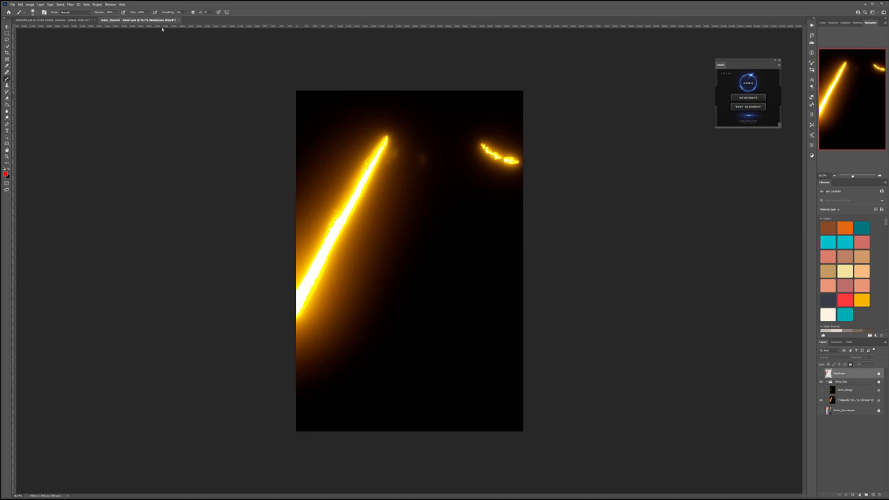
{"action": "left_click", "coordinate": [822, 374]}
{"action": "left_click", "coordinate": [822, 374]}
{"action": "left_click", "coordinate": [821, 390]}
{"action": "left_click", "coordinate": [822, 390]}
{"action": "left_click", "coordinate": [182, 21]}
{"action": "left_click", "coordinate": [402, 173]}
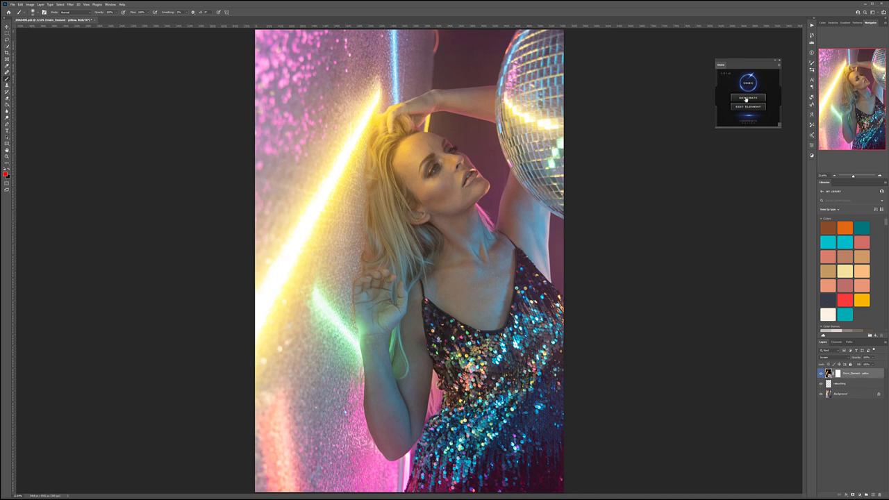
Step: Generate another Oniric Diffuse glow and paint its mask over the blue neon light, disco ball edge, neck and raised upper arm
{"action": "left_click", "coordinate": [747, 98]}
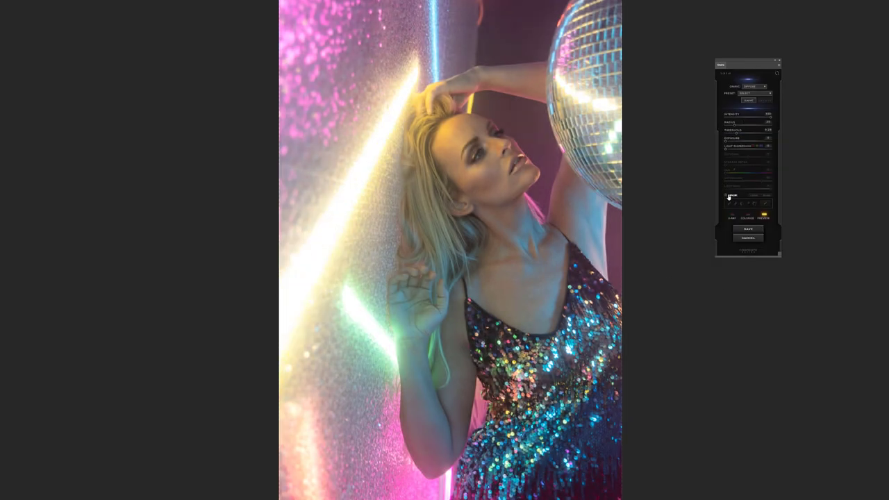
{"action": "left_click", "coordinate": [729, 197]}
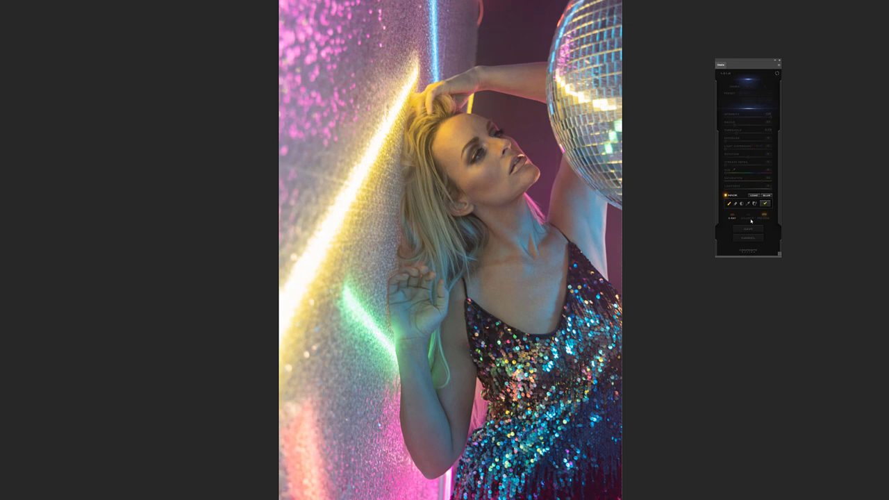
{"action": "left_click_drag", "start_coordinate": [432, 5], "coordinate": [434, 78]}
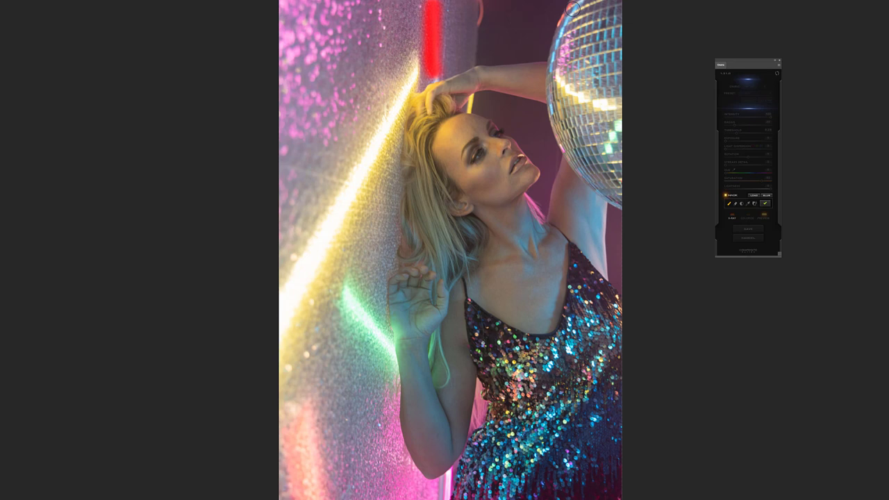
{"action": "mouse_move", "coordinate": [574, 8]}
{"action": "left_mouse_down"}
{"action": "mouse_move", "coordinate": [551, 41]}
{"action": "mouse_move", "coordinate": [548, 120]}
{"action": "left_mouse_up"}
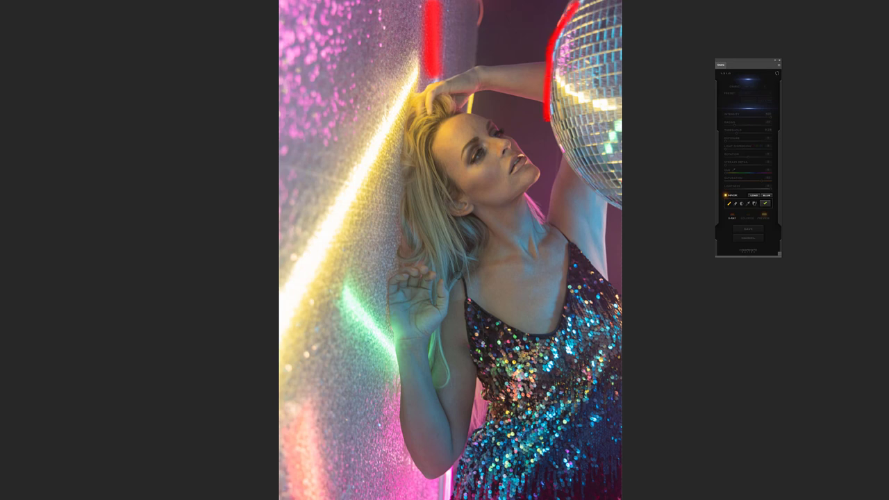
{"action": "left_click_drag", "start_coordinate": [532, 217], "coordinate": [528, 236]}
{"action": "left_click_drag", "start_coordinate": [595, 195], "coordinate": [608, 247]}
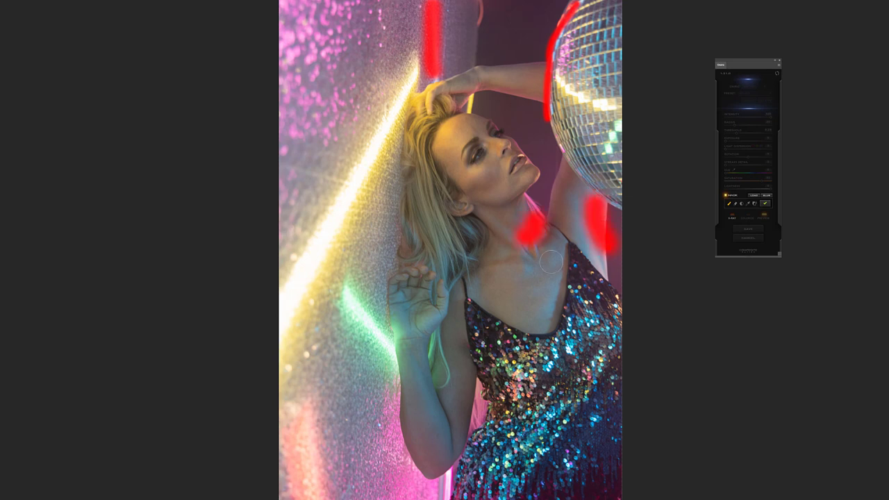
{"action": "left_click_drag", "start_coordinate": [537, 244], "coordinate": [535, 258]}
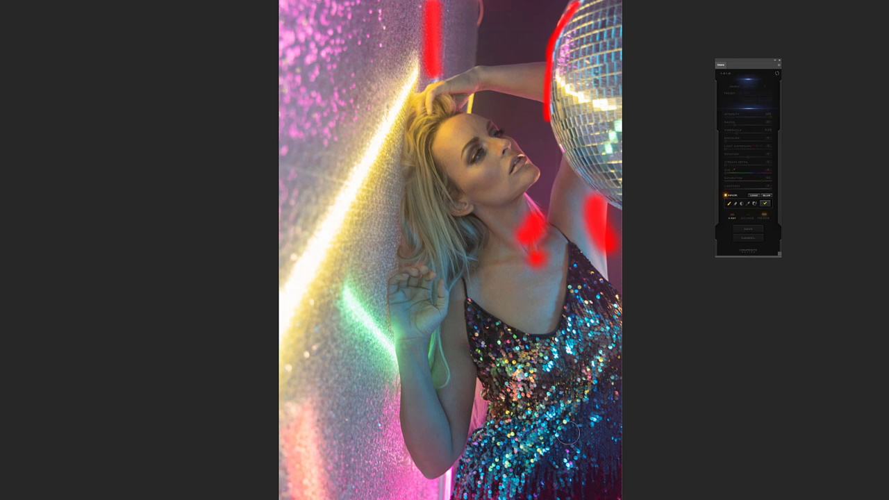
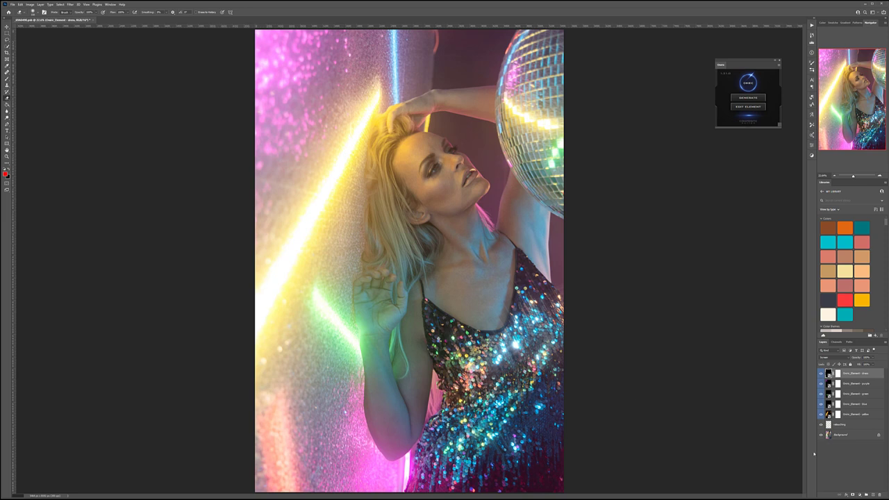
Step: Compare the glow layers alone and the original photo alone, and turn the purple, green, blue and yellow elements back on one by one
{"action": "left_click", "coordinate": [821, 435]}
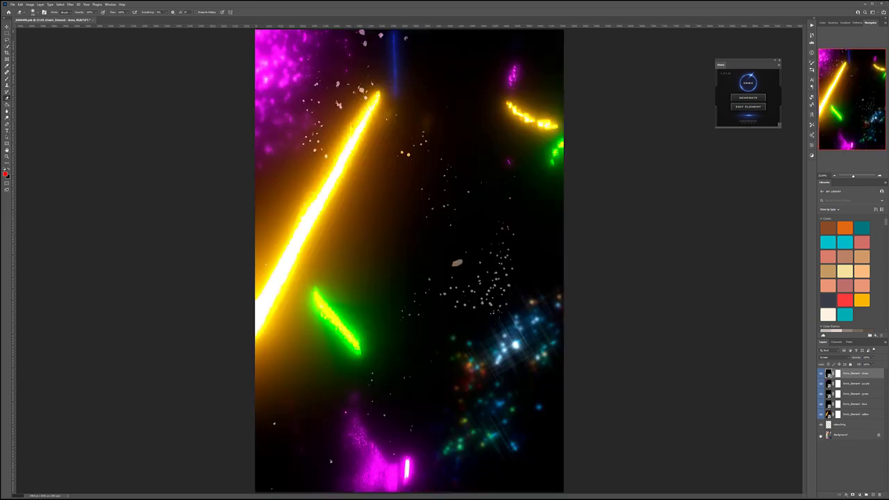
{"action": "left_click", "coordinate": [821, 435]}
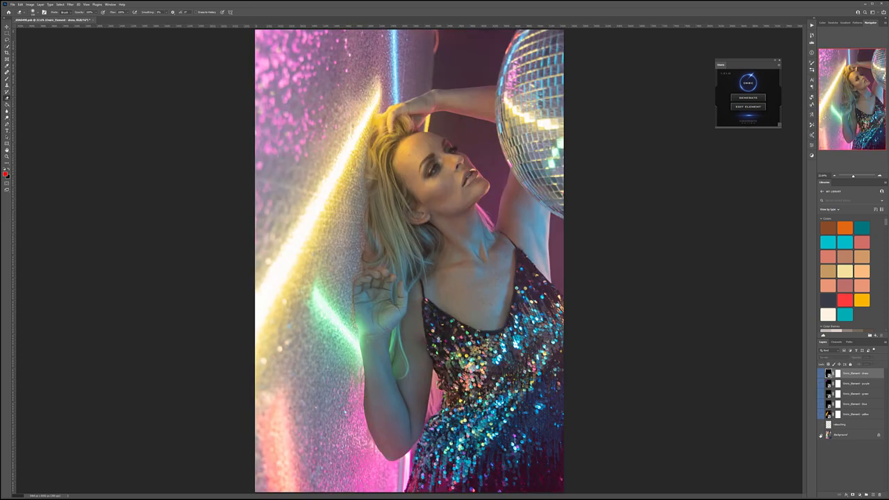
{"action": "left_click", "coordinate": [821, 435]}
{"action": "left_click", "coordinate": [821, 435]}
{"action": "left_click", "coordinate": [821, 384]}
{"action": "left_click", "coordinate": [821, 394]}
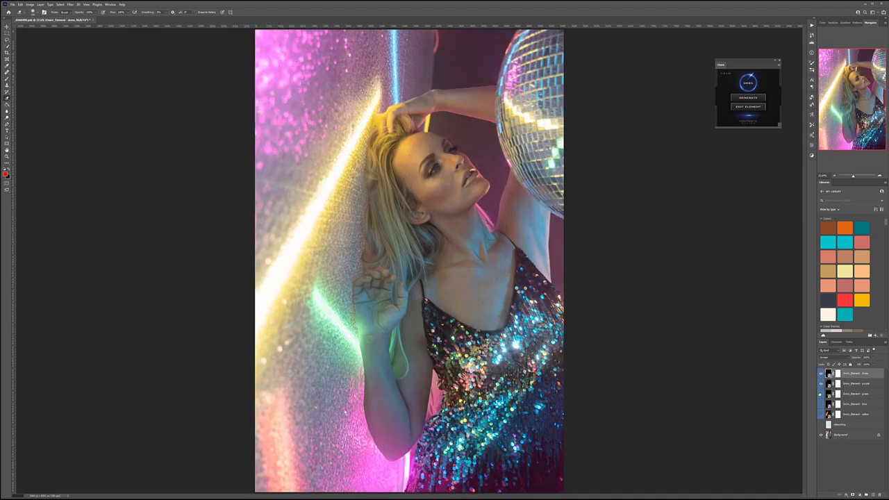
{"action": "left_click", "coordinate": [821, 404]}
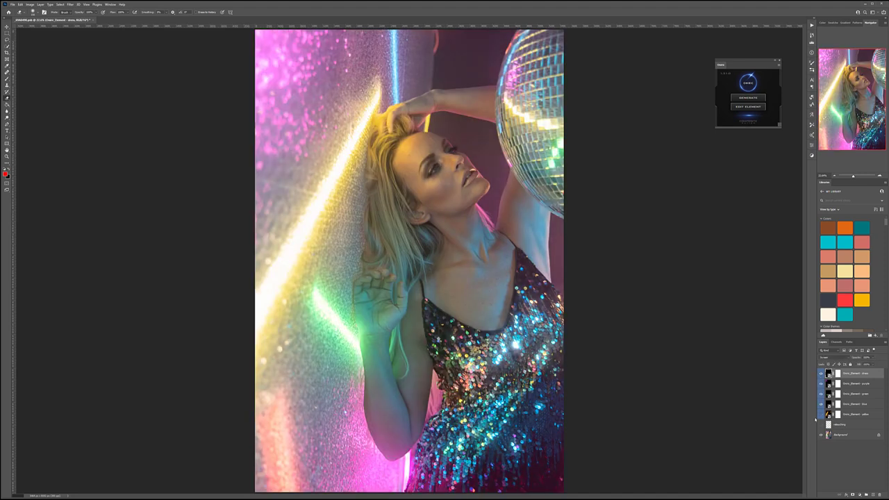
{"action": "left_click", "coordinate": [821, 414]}
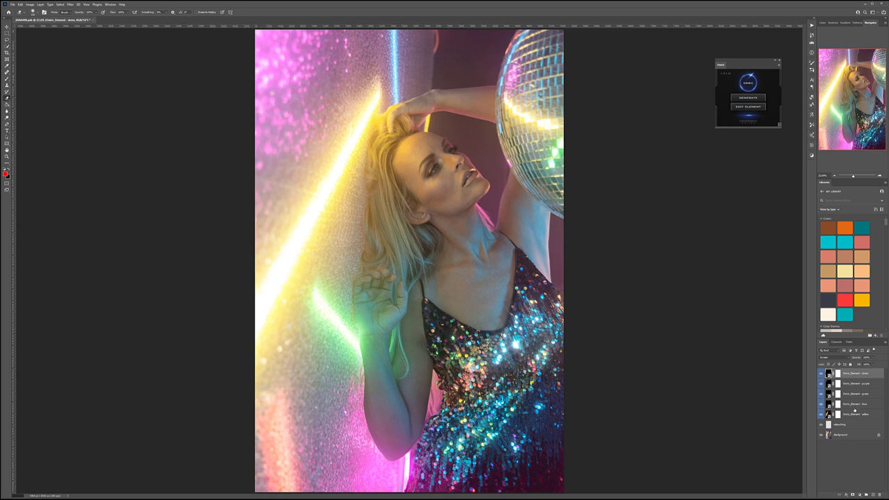
Step: Stamp all visible layers into a new layer and load the PhotoTone filter on it in Filter Forge 10
{"action": "key", "text": "ctrl+shift+alt+e"}
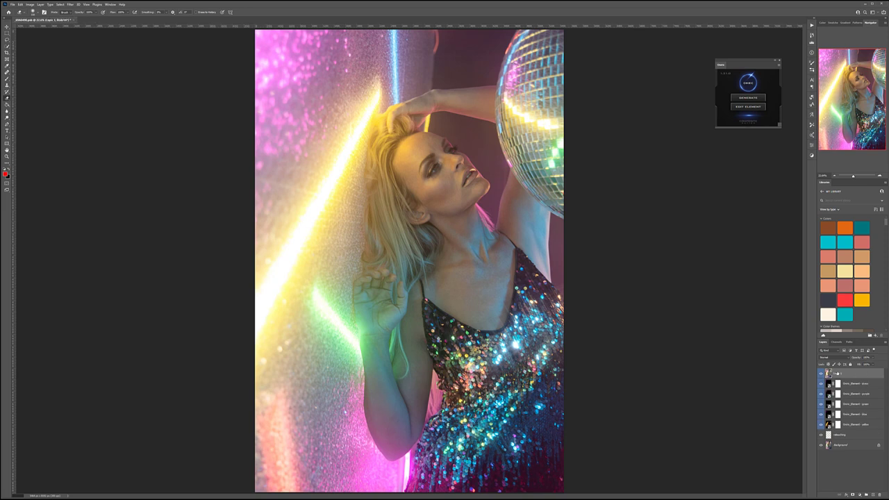
{"action": "left_click", "coordinate": [73, 4]}
{"action": "mouse_move", "coordinate": [104, 122]}
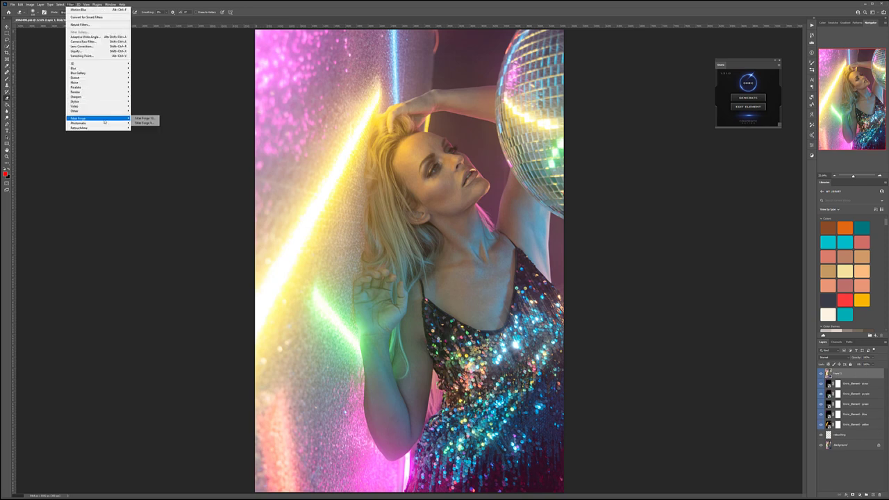
{"action": "left_click", "coordinate": [144, 118]}
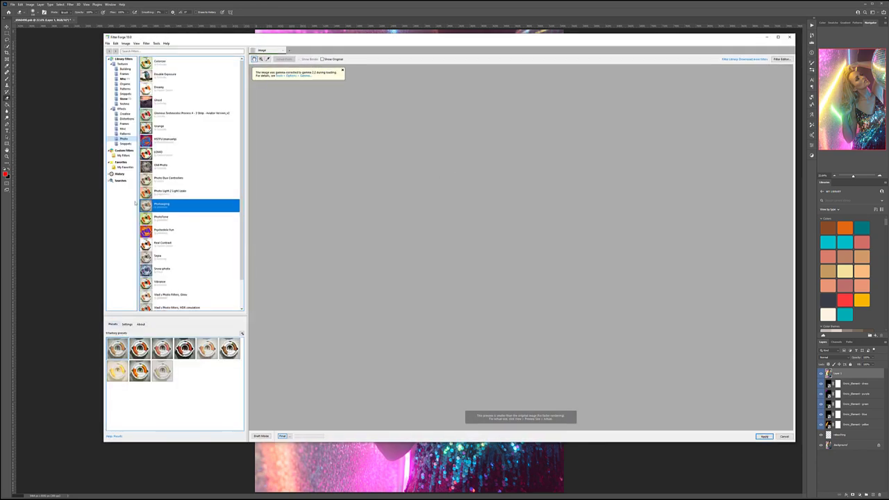
{"action": "left_click", "coordinate": [222, 218]}
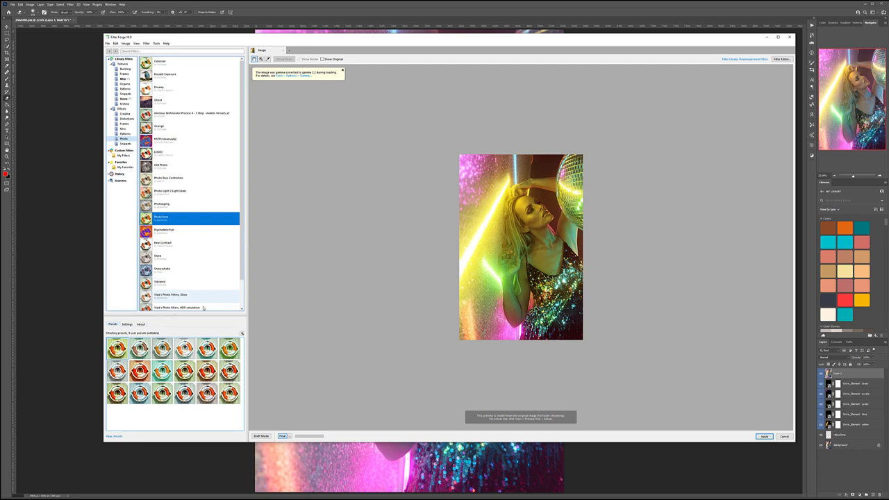
Step: Compare several PhotoTone presets on the portrait and apply the last preset in the collection
{"action": "left_click", "coordinate": [184, 394]}
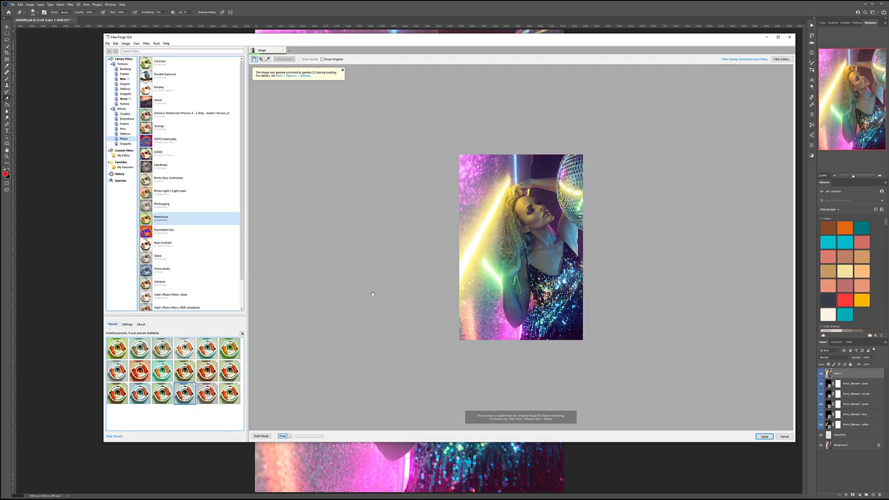
{"action": "left_click", "coordinate": [229, 394]}
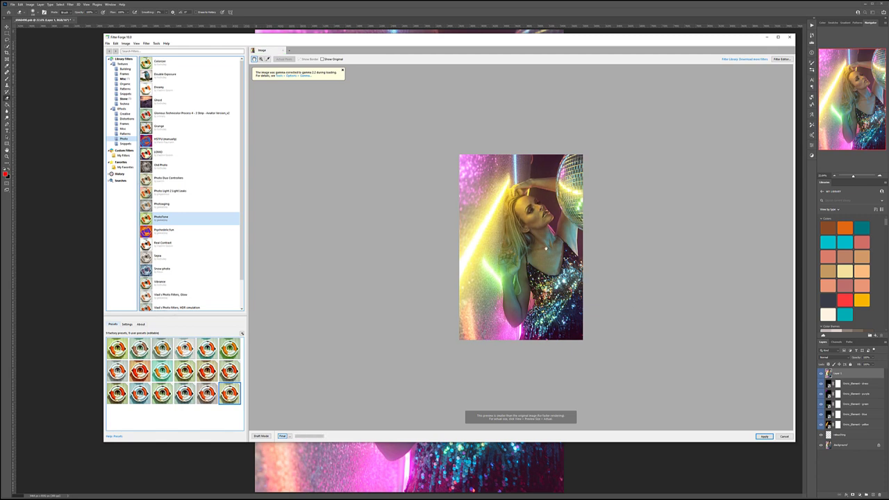
{"action": "left_click", "coordinate": [116, 394]}
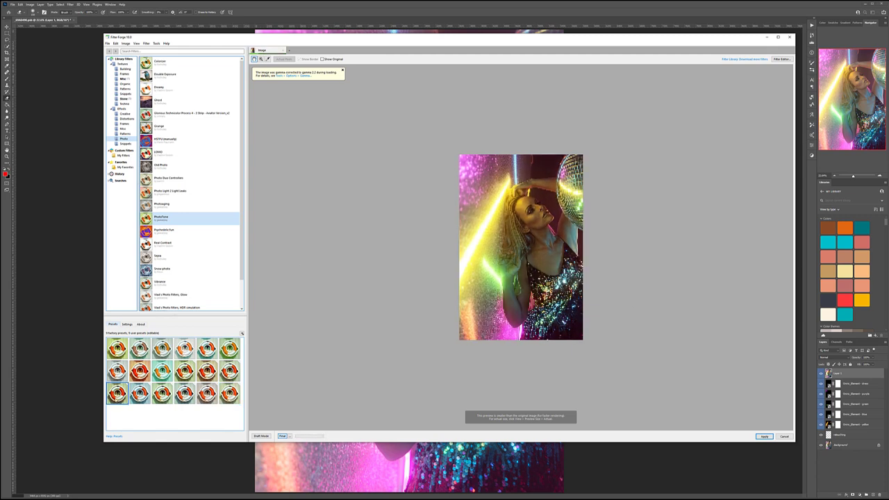
{"action": "left_click", "coordinate": [117, 371]}
{"action": "left_click", "coordinate": [117, 348]}
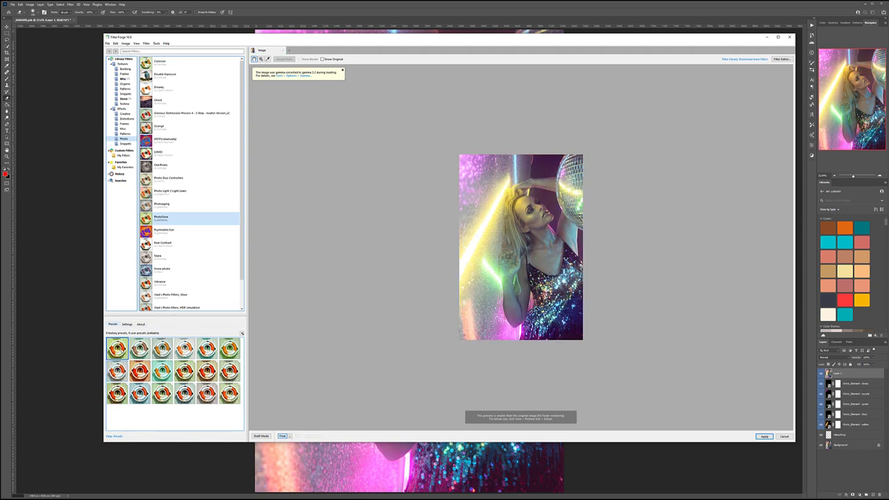
{"action": "left_click", "coordinate": [207, 348]}
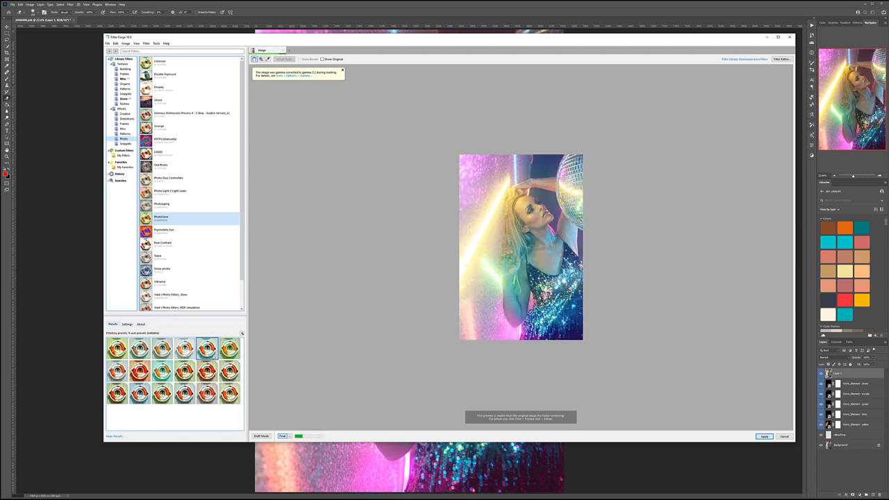
{"action": "left_click", "coordinate": [229, 393]}
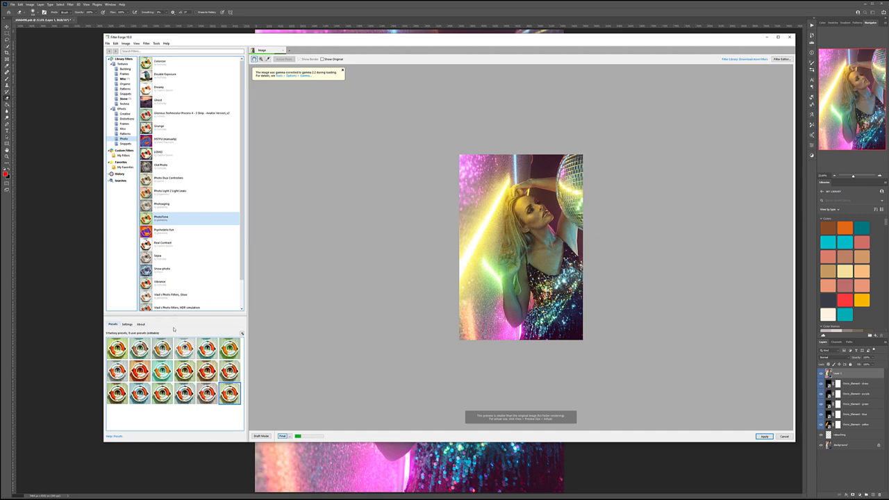
{"action": "left_click", "coordinate": [764, 436]}
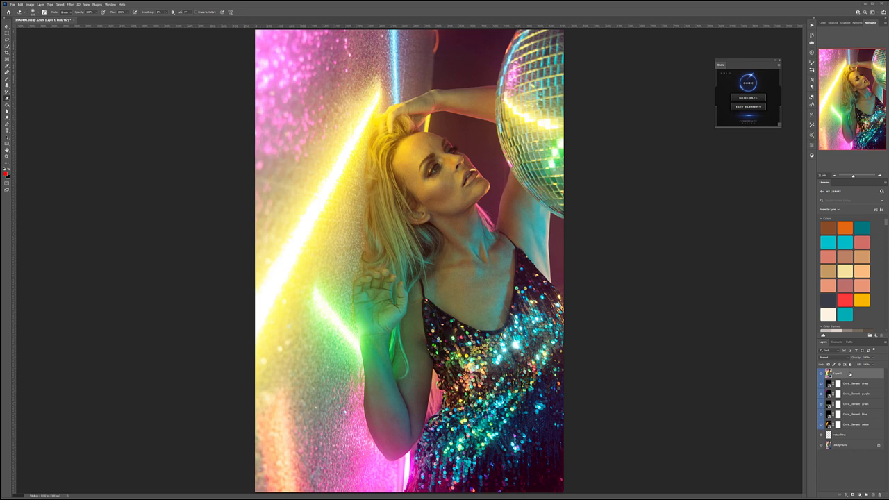
Step: Stamp all visible layers into another new layer and load the Photoaging filter on it in Filter Forge 10
{"action": "key", "text": "ctrl+alt+shift+e"}
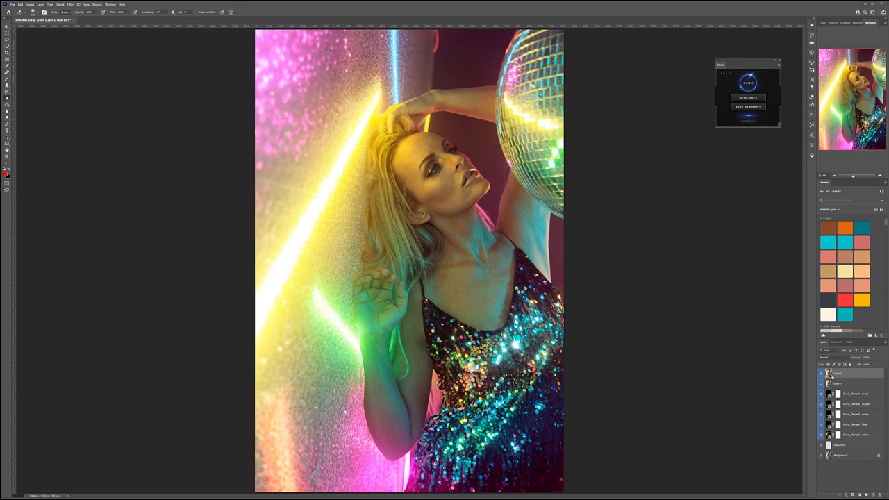
{"action": "left_click", "coordinate": [69, 5]}
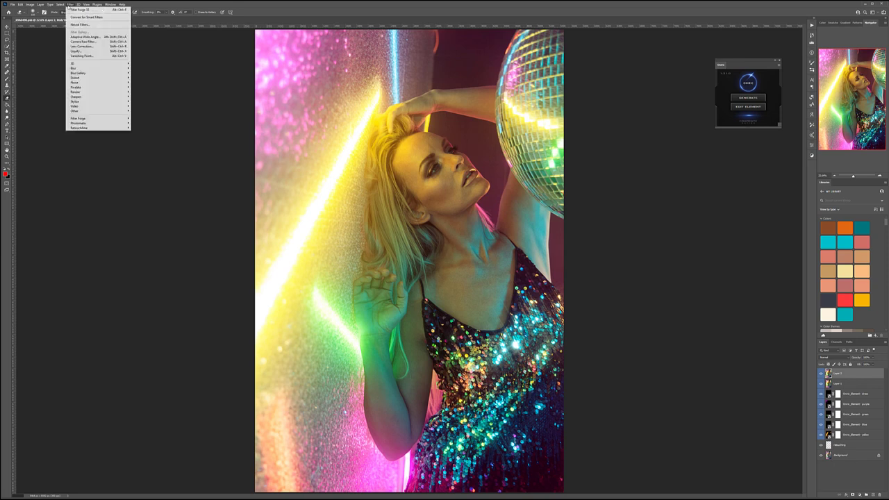
{"action": "mouse_move", "coordinate": [113, 120]}
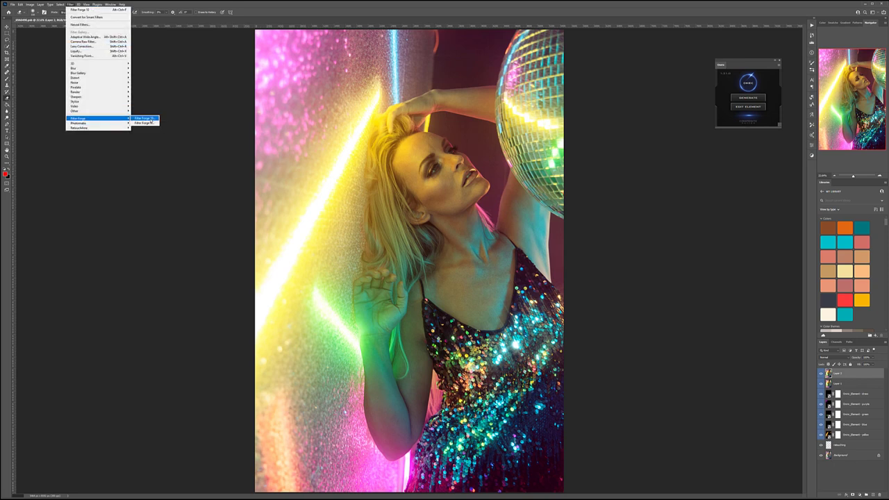
{"action": "left_click", "coordinate": [144, 119]}
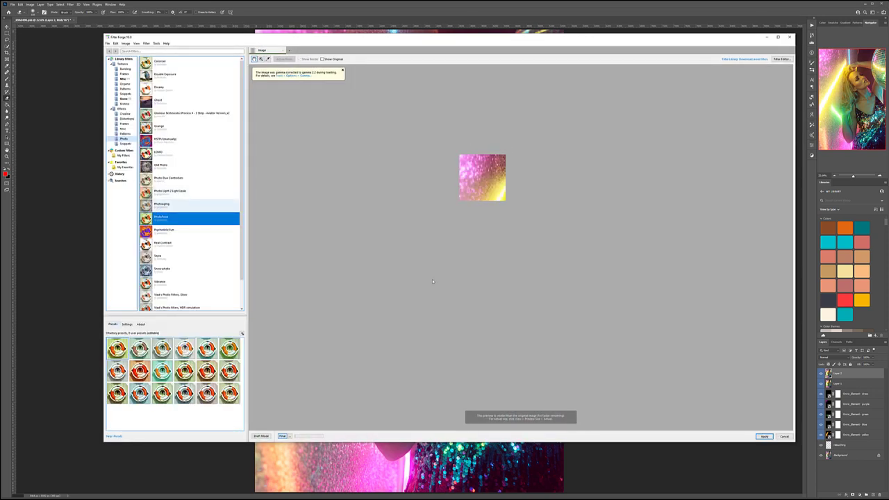
{"action": "key", "text": "Up"}
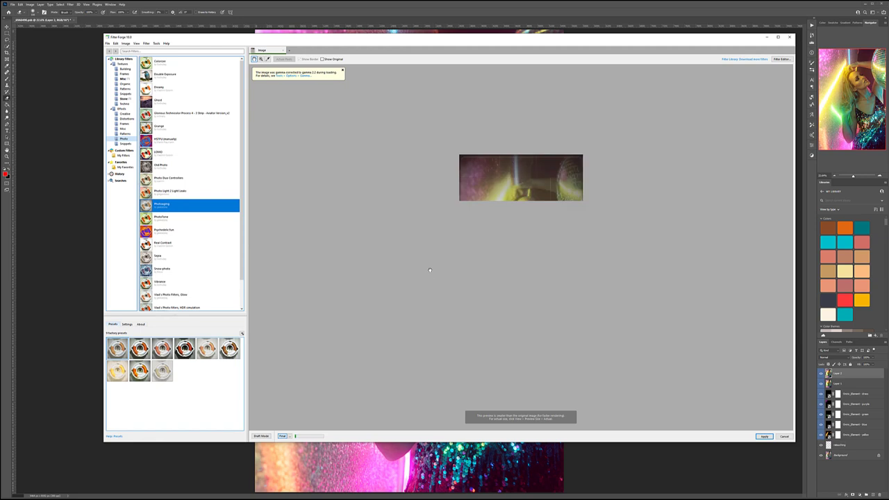
Step: Compare several Photoaging presets on the portrait and choose the third preset in the collection
{"action": "left_click", "coordinate": [162, 348]}
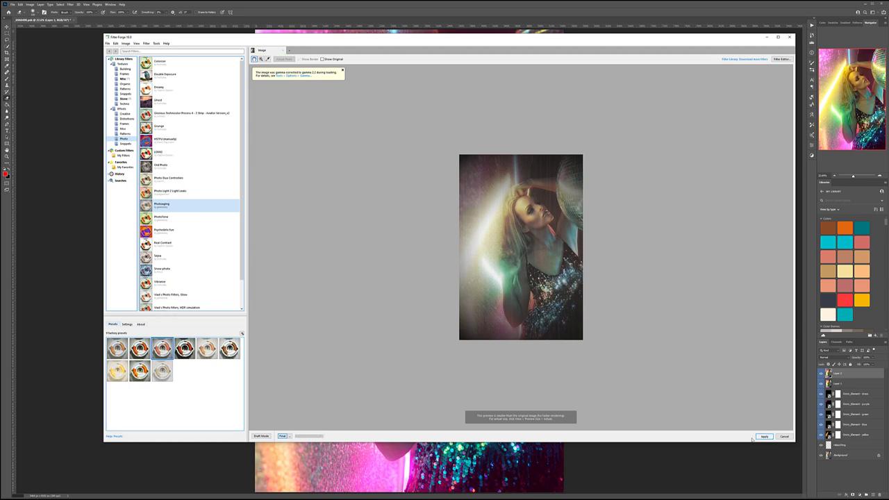
{"action": "left_click", "coordinate": [207, 349]}
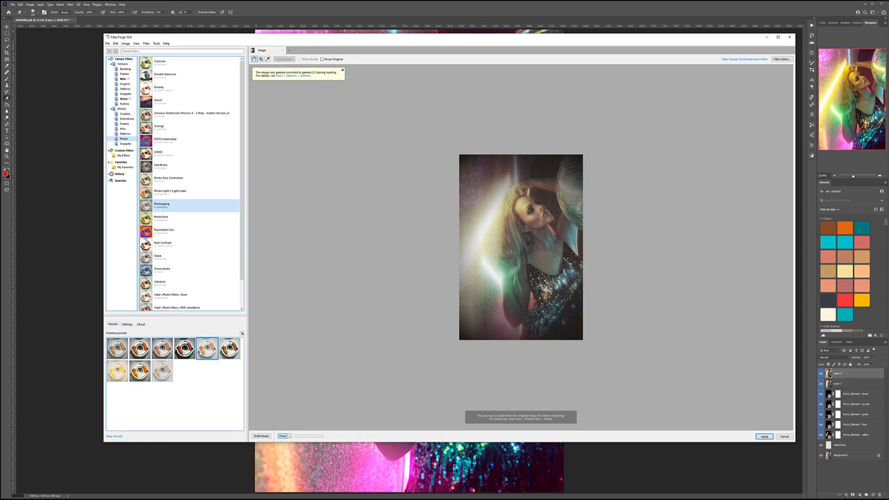
{"action": "left_click", "coordinate": [162, 349]}
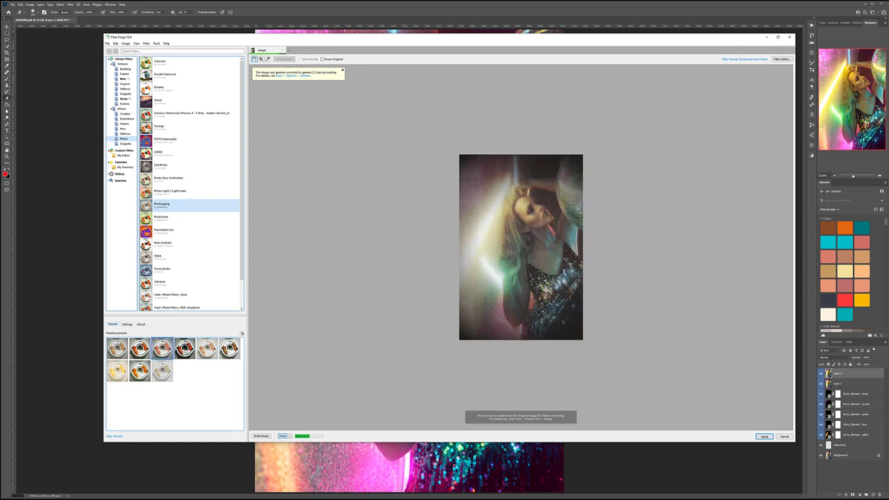
{"action": "left_click", "coordinate": [139, 348]}
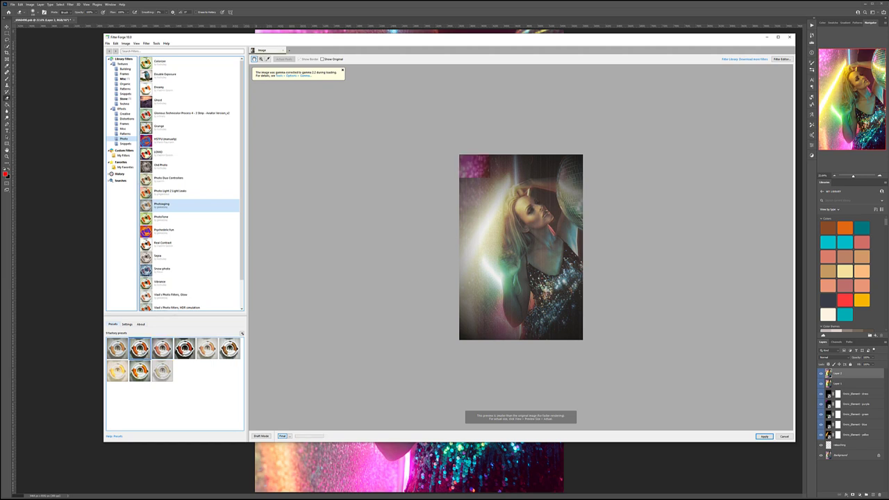
{"action": "left_click", "coordinate": [162, 348]}
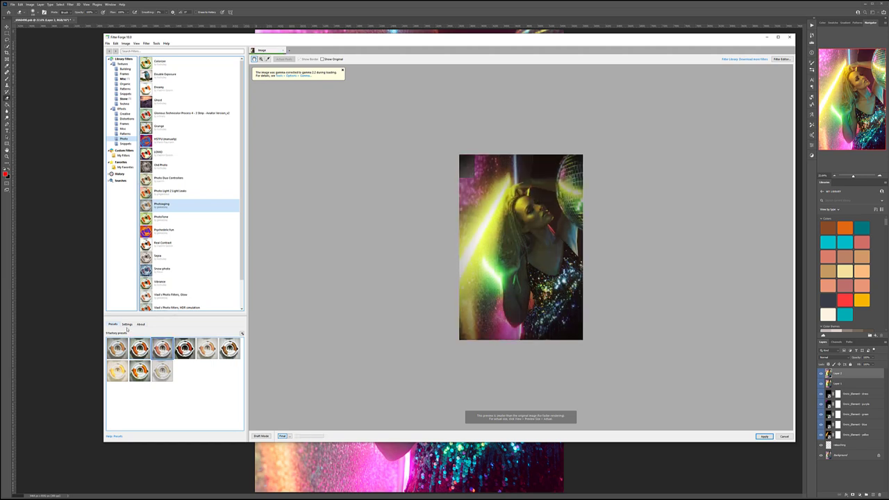
Step: In the Photoaging settings, set Color age smooth to 46 and strongly reduce the Vineting amount
{"action": "left_click", "coordinate": [127, 324]}
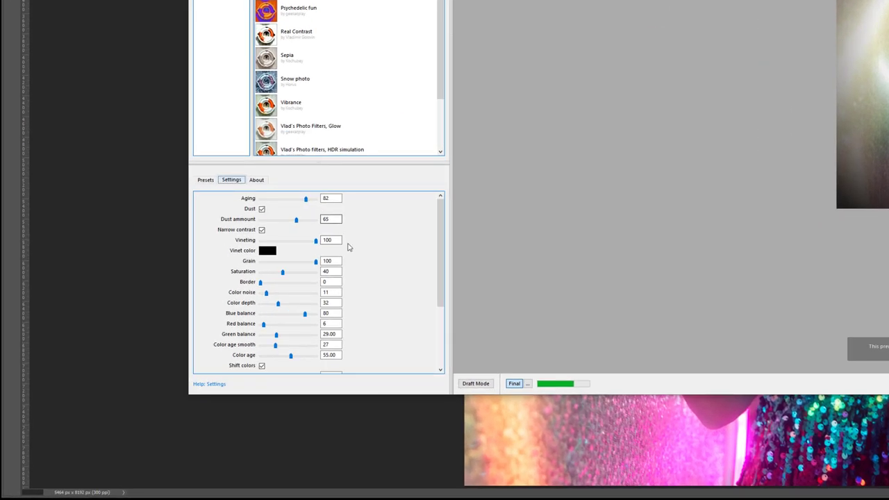
{"action": "left_click_drag", "start_coordinate": [275, 345], "coordinate": [286, 347]}
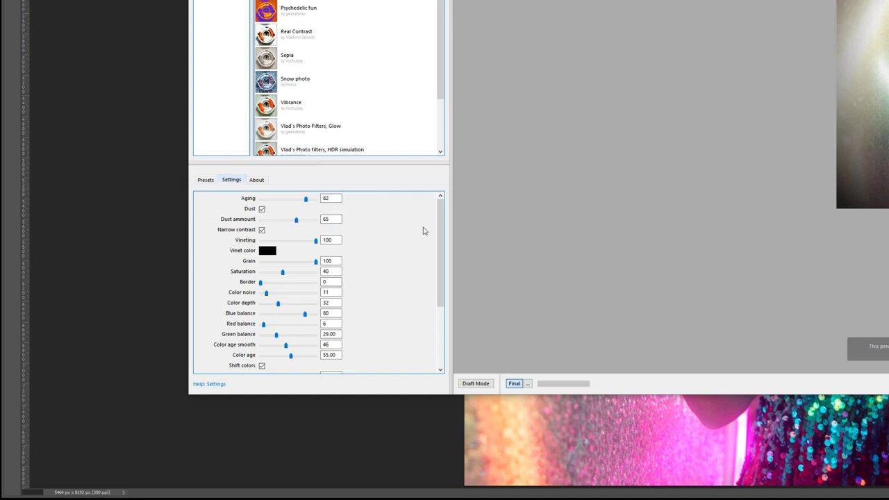
{"action": "left_click_drag", "start_coordinate": [315, 240], "coordinate": [274, 243]}
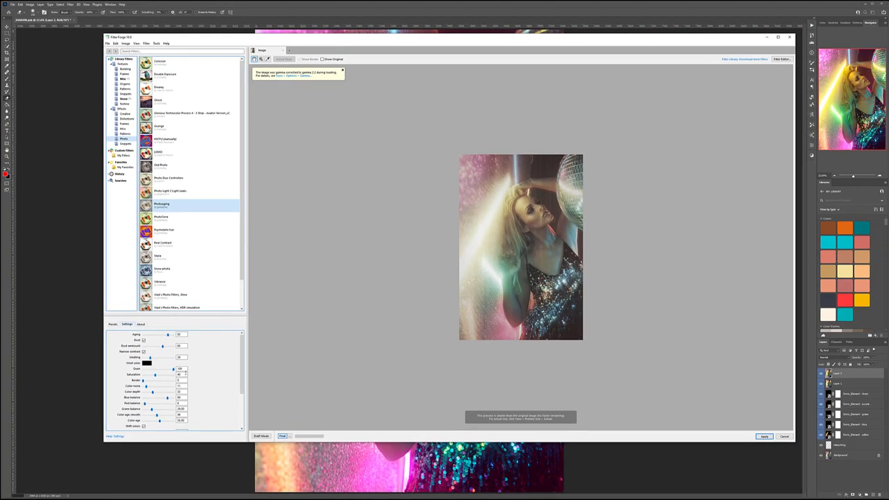
Step: Change the Vinet color to white, set Vineting to 11 and apply the Photoaging filter
{"action": "left_click", "coordinate": [150, 366]}
{"action": "left_click", "coordinate": [161, 344]}
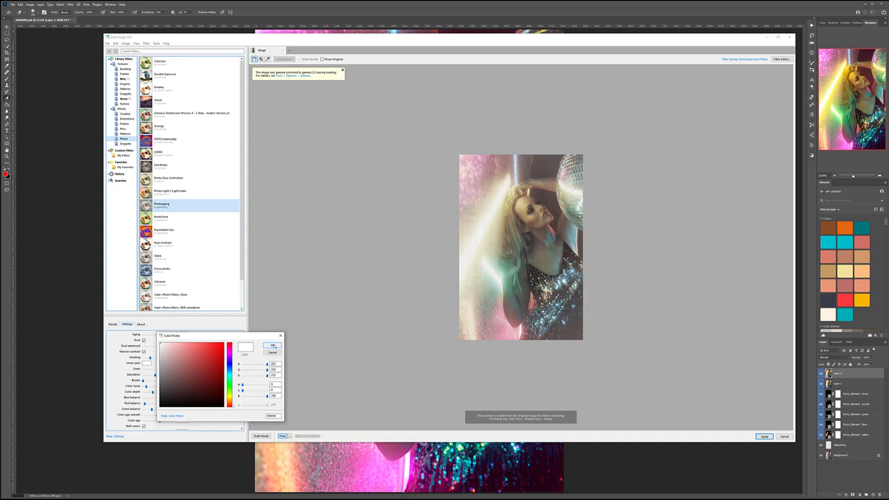
{"action": "left_click", "coordinate": [271, 345]}
{"action": "left_click", "coordinate": [161, 358]}
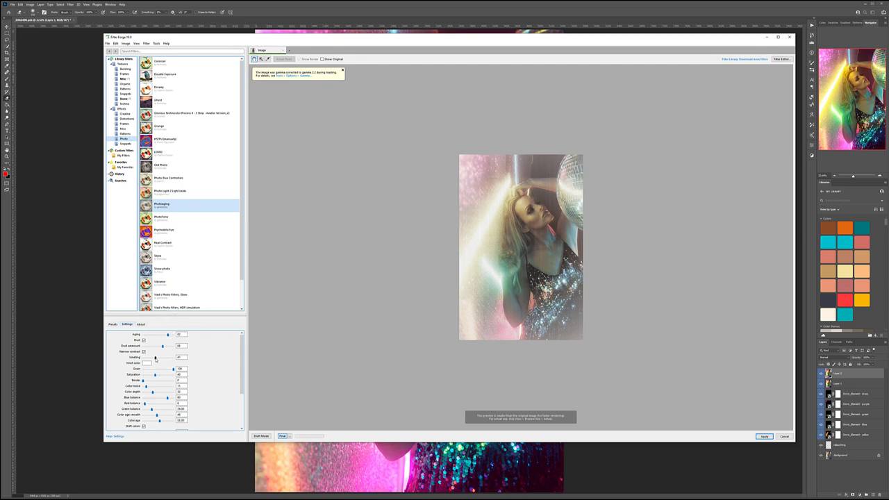
{"action": "left_click_drag", "start_coordinate": [161, 359], "coordinate": [146, 359]}
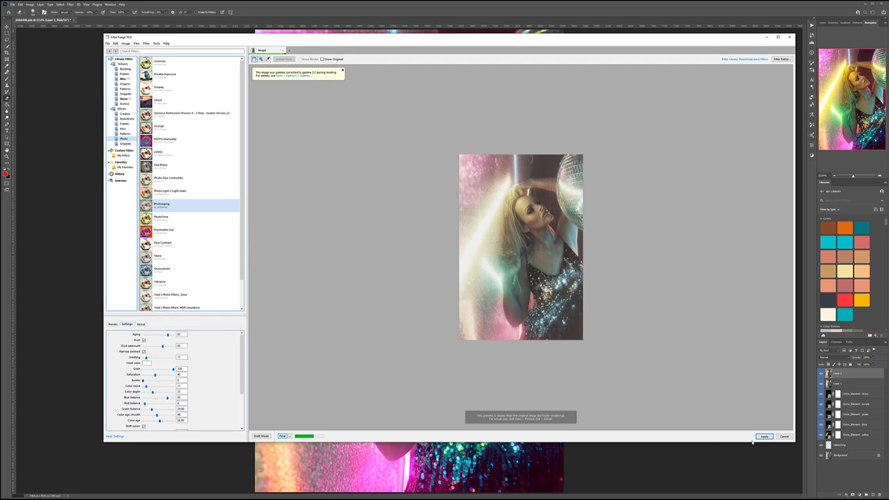
{"action": "left_click", "coordinate": [764, 436]}
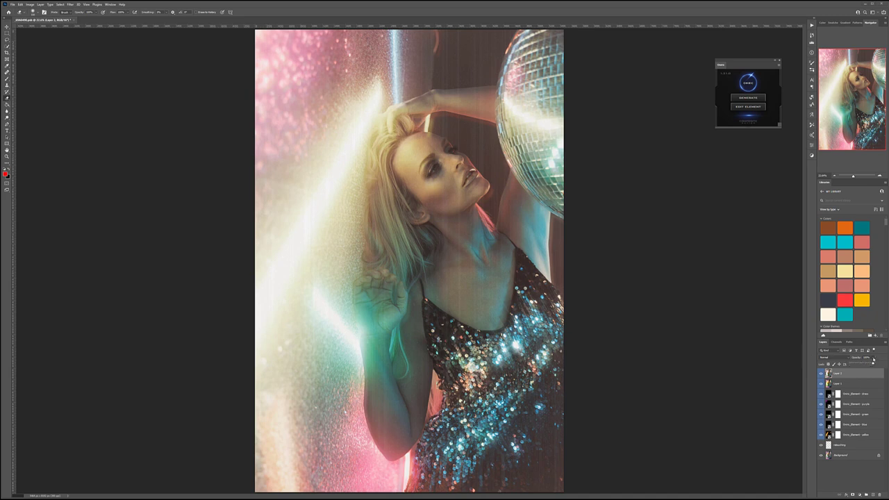
Step: Lower the opacity of the Photoaging layer to blend its faded look with the layers below
{"action": "left_click_drag", "start_coordinate": [858, 364], "coordinate": [860, 364]}
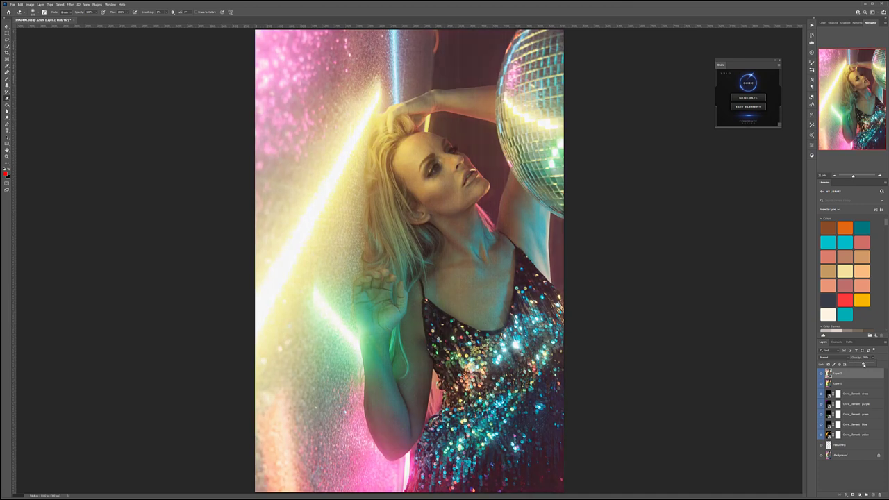
{"action": "left_click_drag", "start_coordinate": [864, 364], "coordinate": [866, 364]}
Step: Group all layers above the Background and name the group "retouching"
{"action": "left_click", "coordinate": [879, 374]}
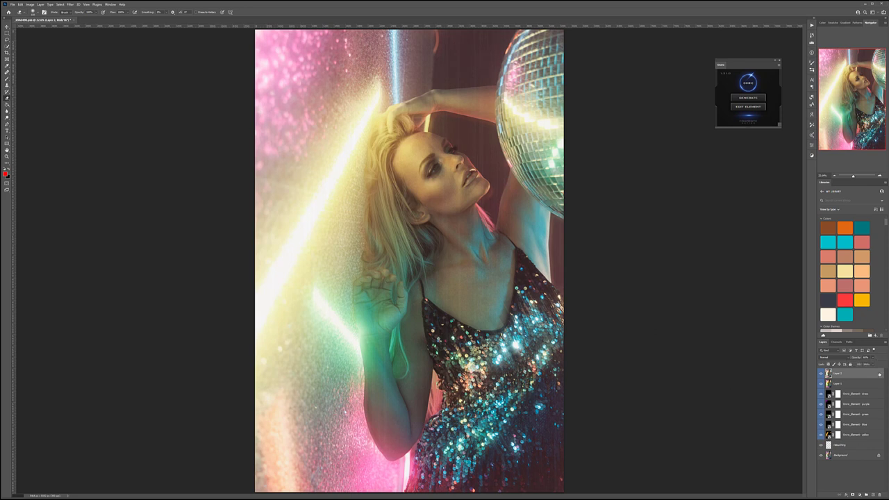
{"action": "left_click", "coordinate": [860, 446], "text": "shift"}
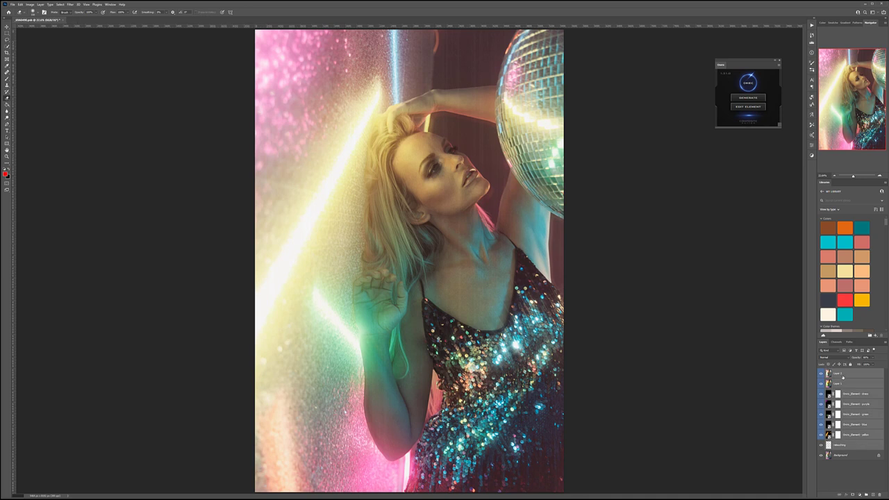
{"action": "key", "text": "ctrl+g"}
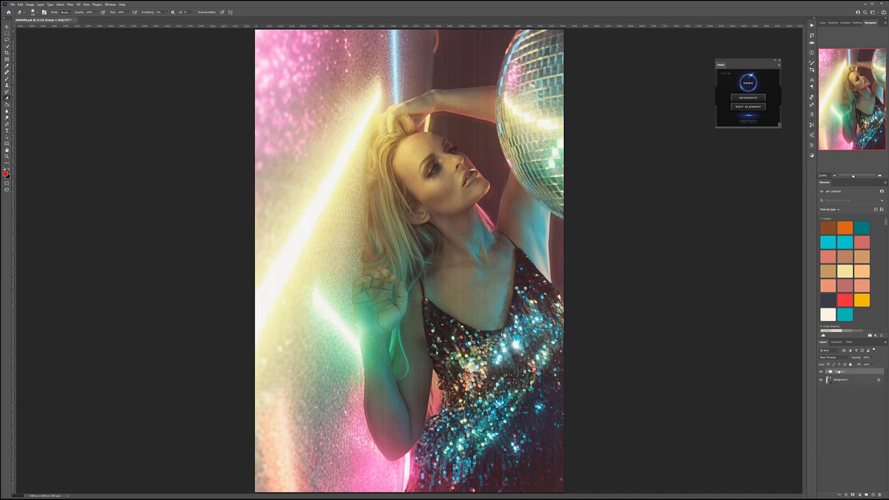
{"action": "key", "text": "BackSpace"}
{"action": "type", "text": "retouching"}
{"action": "key", "text": "Return"}
Step: Compare the portrait before and after by hiding and showing the retouching group several times
{"action": "left_click", "coordinate": [822, 372]}
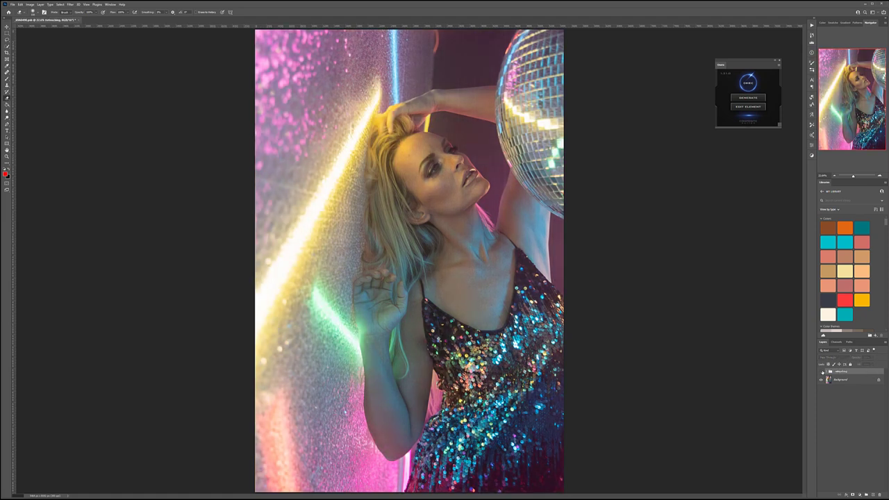
{"action": "left_click", "coordinate": [822, 371]}
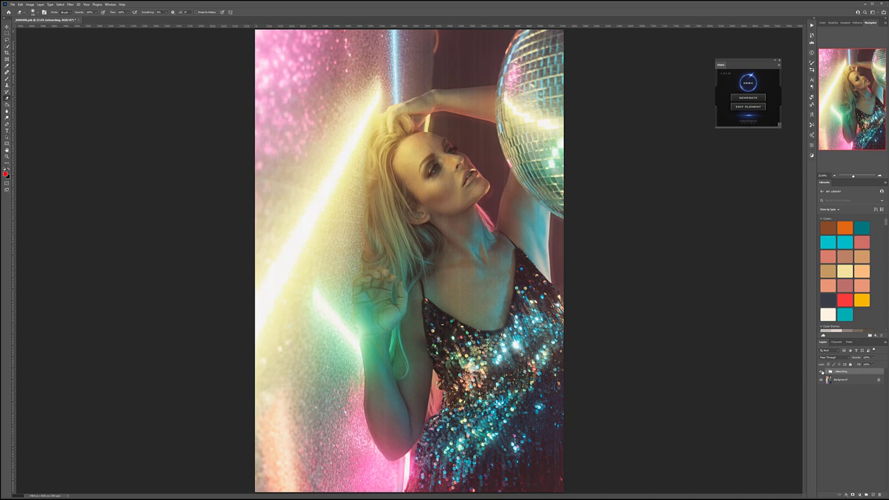
{"action": "left_click", "coordinate": [821, 372]}
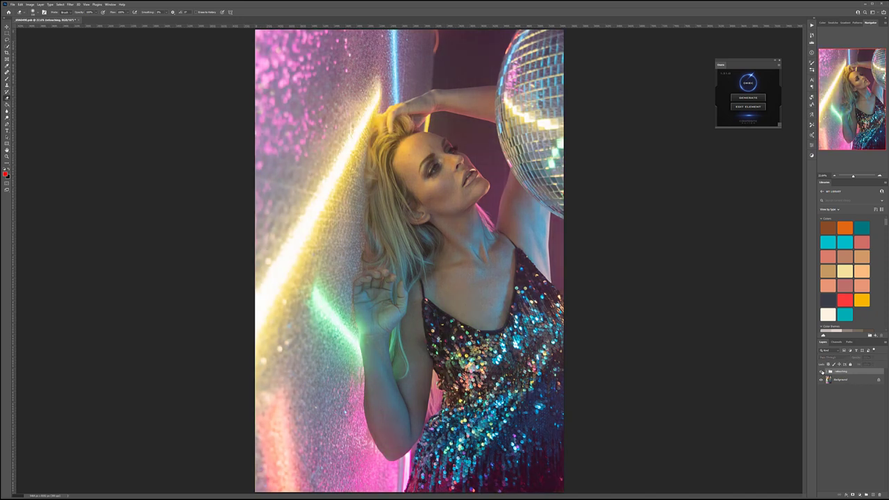
{"action": "left_click", "coordinate": [822, 372]}
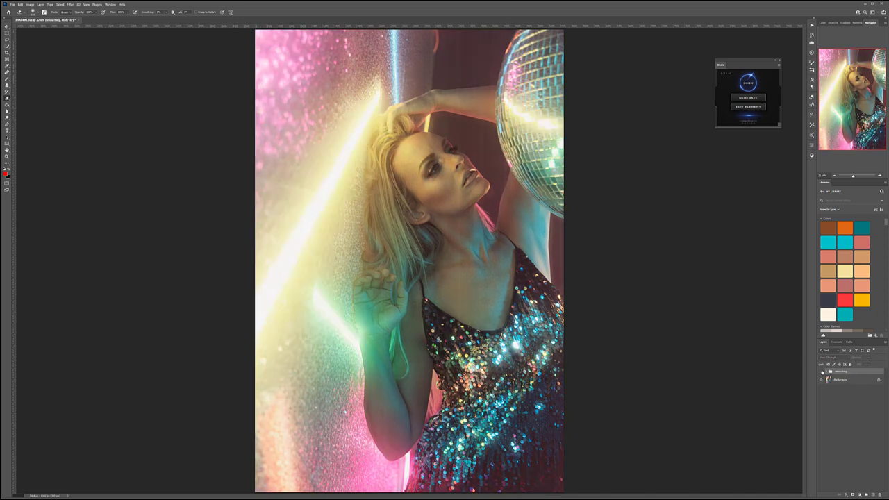
{"action": "left_click", "coordinate": [821, 371]}
{"action": "left_click", "coordinate": [822, 372]}
{"action": "left_click", "coordinate": [822, 372]}
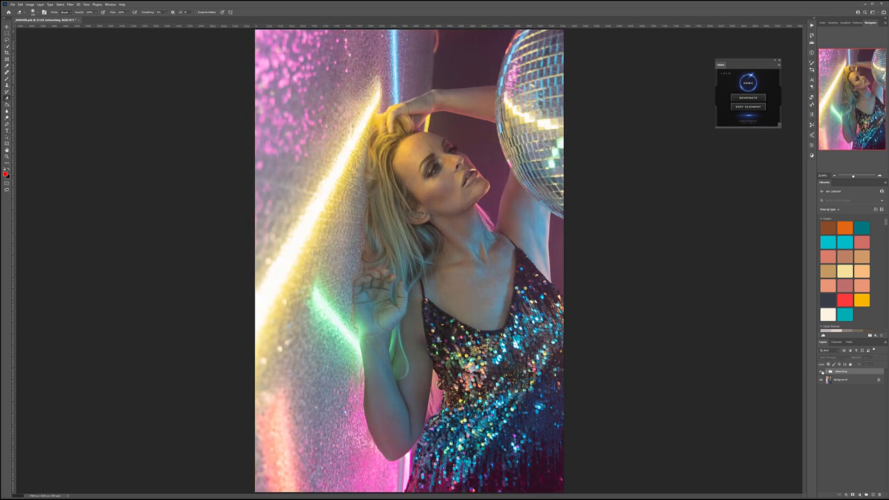
{"action": "left_click", "coordinate": [822, 372]}
{"action": "left_click", "coordinate": [70, 4]}
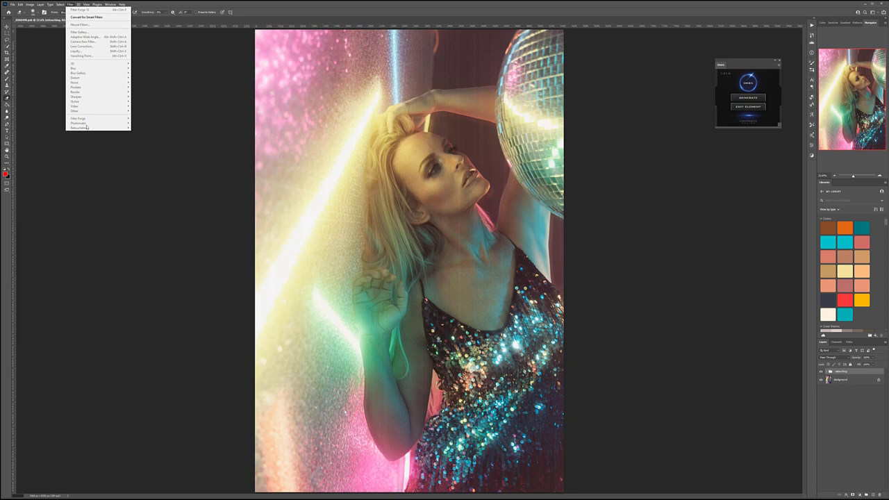
{"action": "left_click", "coordinate": [281, 5]}
{"action": "left_click", "coordinate": [96, 5]}
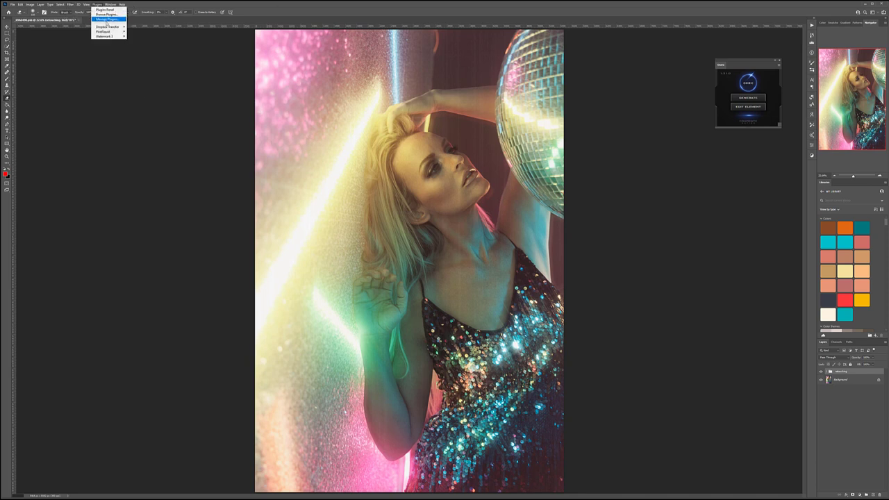
{"action": "left_click", "coordinate": [639, 152]}
Step: Dock the floating Oniric panel as an icon in the collapsed panel strip
{"action": "left_click_drag", "start_coordinate": [738, 65], "coordinate": [743, 78]}
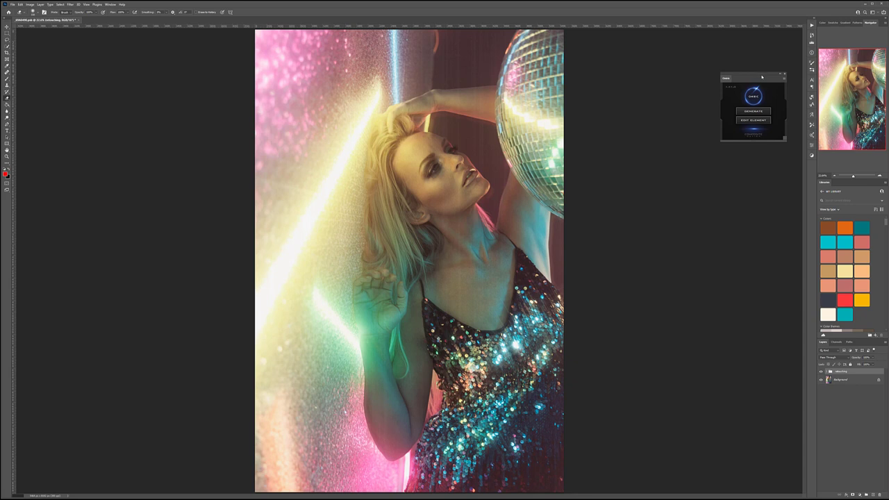
{"action": "left_click_drag", "start_coordinate": [770, 75], "coordinate": [806, 165]}
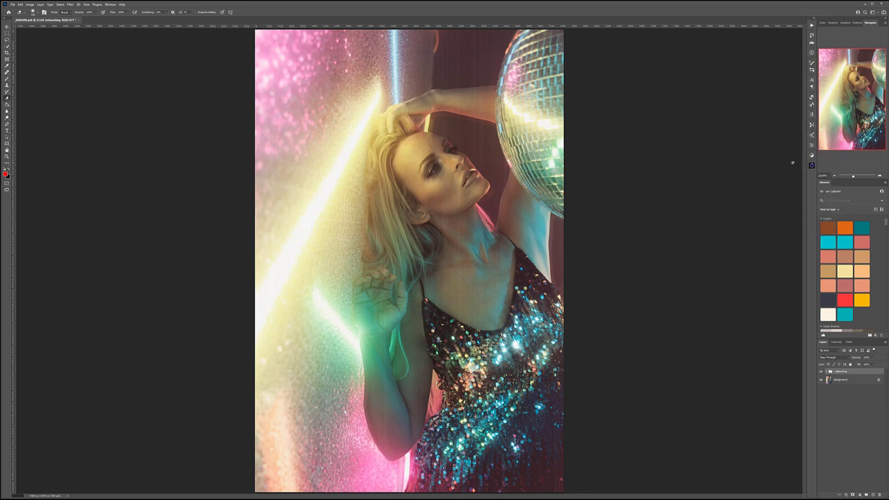